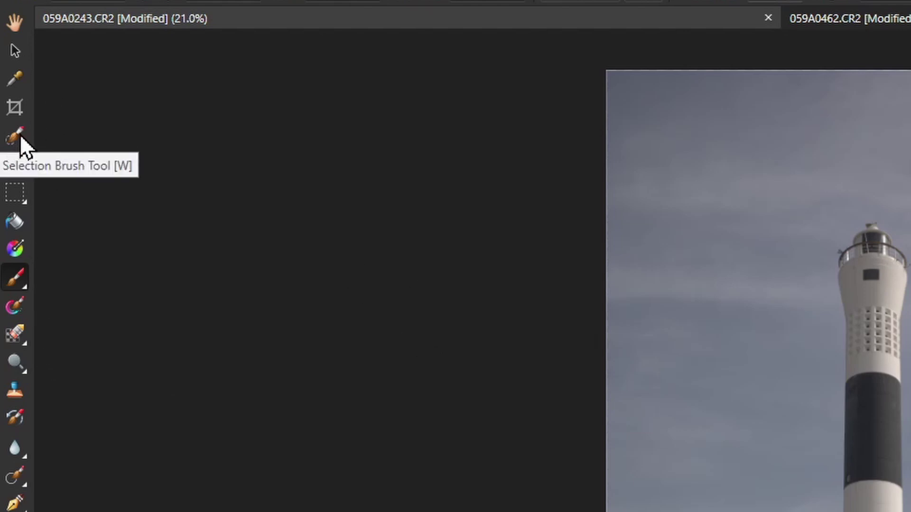
# Select the lighthouse tower, its base and the fenced ground on both sides with the Selection Brush.
pyautogui.click(18, 133)
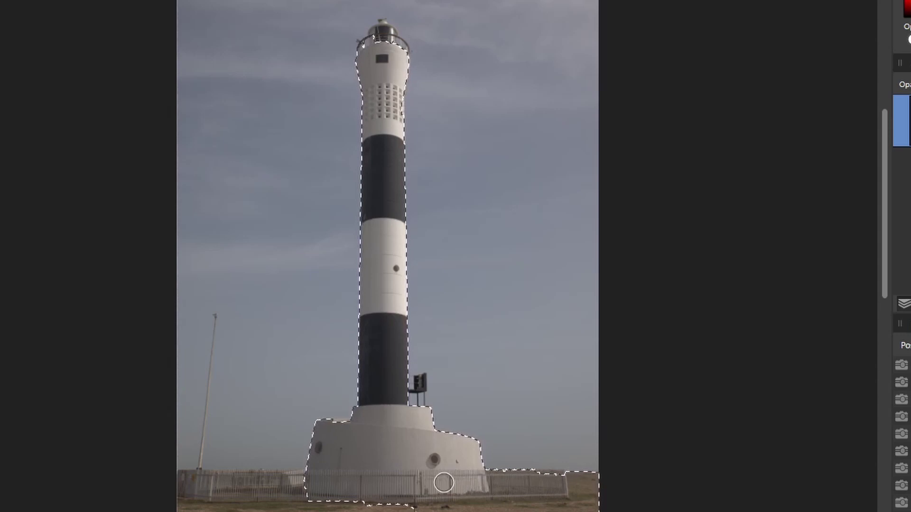
pyautogui.moveTo(159, 506)
pyautogui.mouseDown()
pyautogui.moveTo(169, 492)
pyautogui.moveTo(320, 490)
pyautogui.mouseUp()
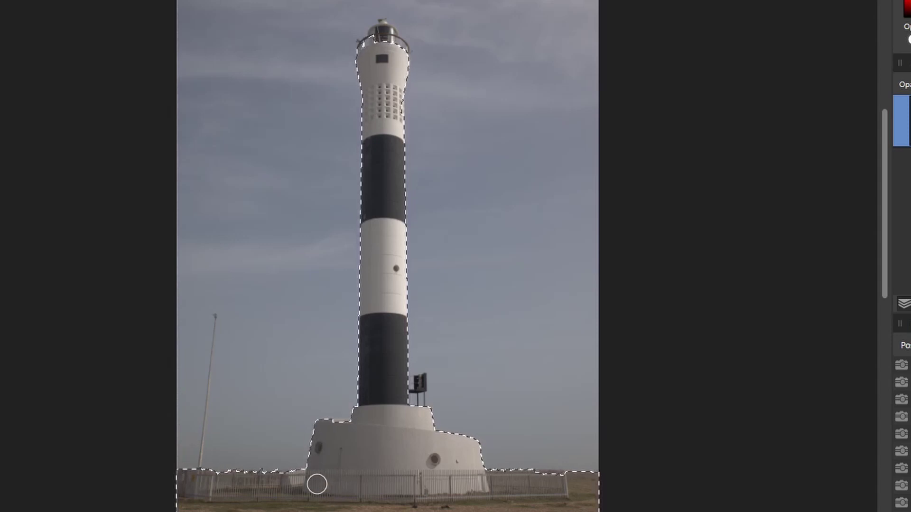
# Add the glazed lantern room above the gallery to the selection using a smaller selection brush.
pyautogui.scroll(8, 378, 27)
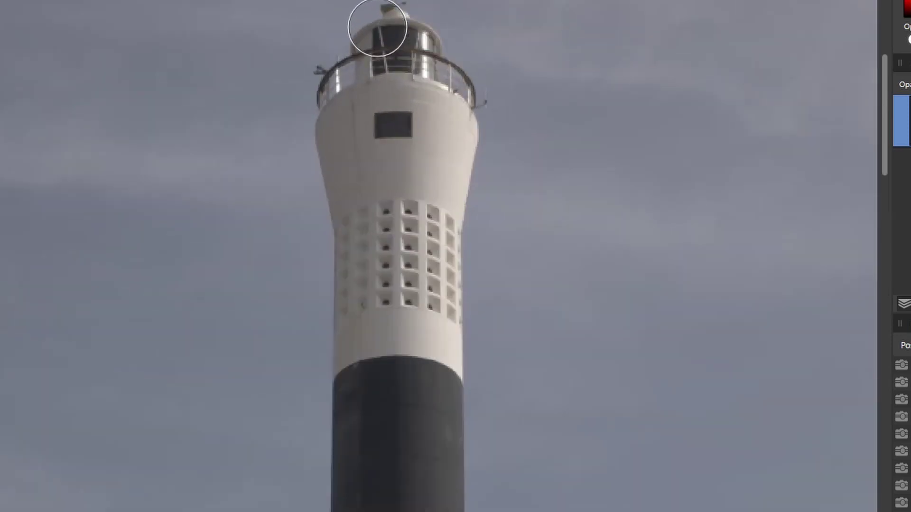
pyautogui.moveTo(434, 61); pyautogui.dragTo(427, 102)
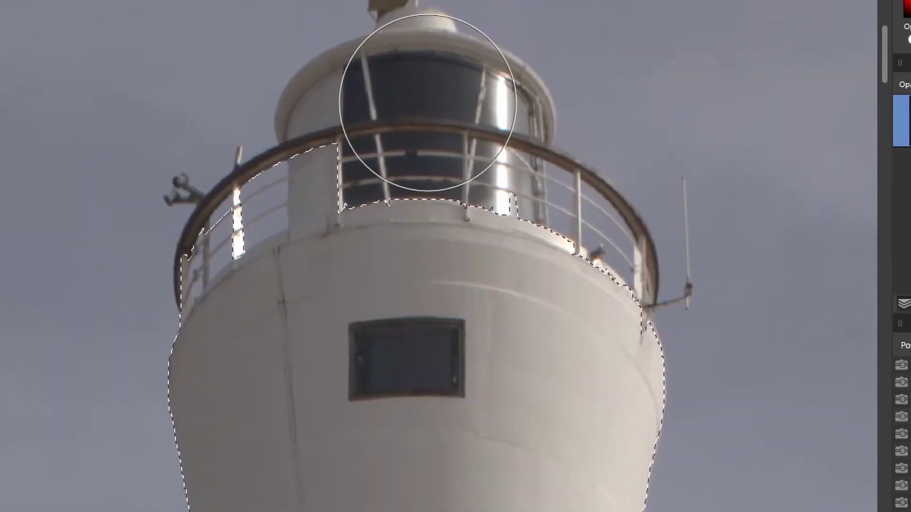
pyautogui.press('[')
pyautogui.press('[')
pyautogui.press('[')
pyautogui.press('[')
pyautogui.press('[')
pyautogui.press('[')
pyautogui.press('[')
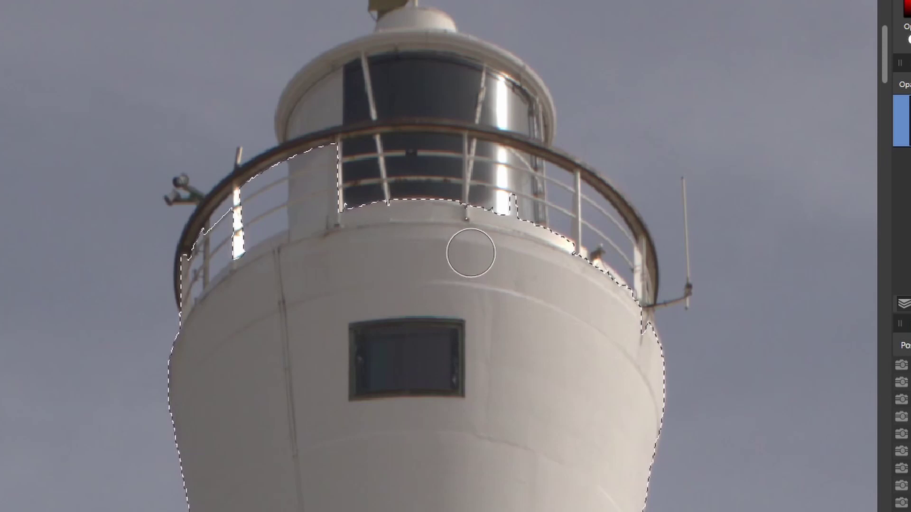
pyautogui.moveTo(470, 254)
pyautogui.mouseDown()
pyautogui.moveTo(451, 227)
pyautogui.moveTo(441, 101)
pyautogui.moveTo(420, 65)
pyautogui.moveTo(403, 61)
pyautogui.moveTo(323, 100)
pyautogui.moveTo(403, 114)
pyautogui.moveTo(452, 101)
pyautogui.moveTo(495, 104)
pyautogui.moveTo(510, 113)
pyautogui.moveTo(521, 195)
pyautogui.mouseUp()
pyautogui.moveTo(403, 99); pyautogui.dragTo(406, 298)
# Extend the selection over the lantern roof, its cap and the weather vane's tail with a finer brush.
pyautogui.scroll(5, 413, 153)
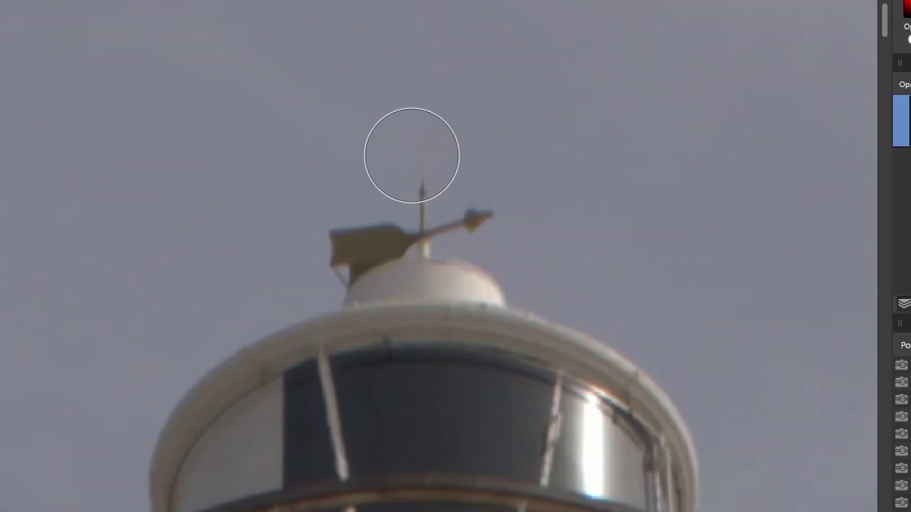
pyautogui.press('[')
pyautogui.press('[')
pyautogui.press('[')
pyautogui.press('[')
pyautogui.press('[')
pyautogui.press('[')
pyautogui.press('[')
pyautogui.press('[')
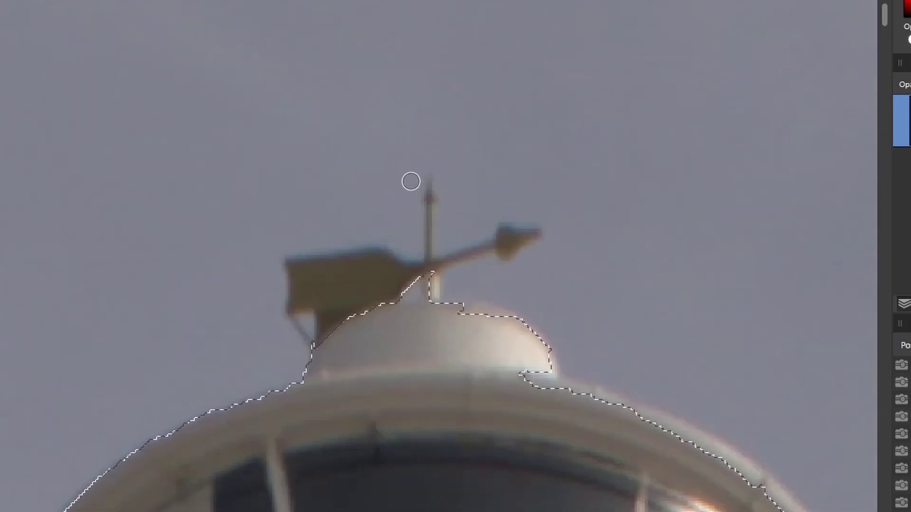
pyautogui.moveTo(378, 290)
pyautogui.mouseDown()
pyautogui.moveTo(350, 279)
pyautogui.moveTo(429, 279)
pyautogui.moveTo(434, 311)
pyautogui.moveTo(503, 319)
pyautogui.moveTo(548, 377)
pyautogui.moveTo(589, 399)
pyautogui.moveTo(525, 386)
pyautogui.moveTo(544, 403)
pyautogui.moveTo(522, 401)
pyautogui.moveTo(188, 160)
pyautogui.mouseUp()
pyautogui.moveTo(244, 157)
pyautogui.mouseDown()
pyautogui.moveTo(350, 205)
pyautogui.moveTo(331, 187)
pyautogui.moveTo(270, 166)
pyautogui.moveTo(328, 198)
pyautogui.moveTo(270, 163)
pyautogui.moveTo(411, 237)
pyautogui.moveTo(457, 279)
pyautogui.moveTo(510, 400)
pyautogui.moveTo(488, 490)
pyautogui.moveTo(467, 511)
pyautogui.moveTo(474, 273)
pyautogui.moveTo(302, 174)
pyautogui.moveTo(333, 173)
pyautogui.mouseUp()
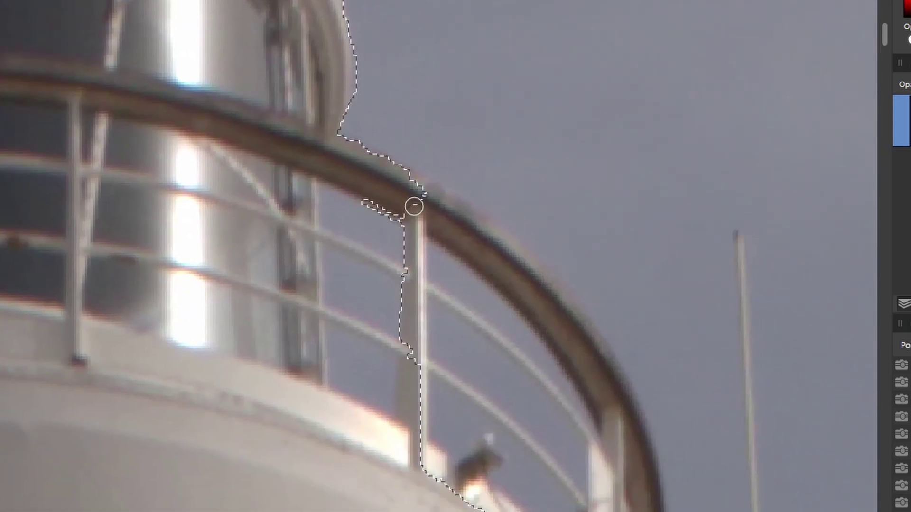
# Add the right-hand gallery railing and the tower's right edge just beneath it to the selection.
pyautogui.moveTo(412, 378); pyautogui.dragTo(388, 278)
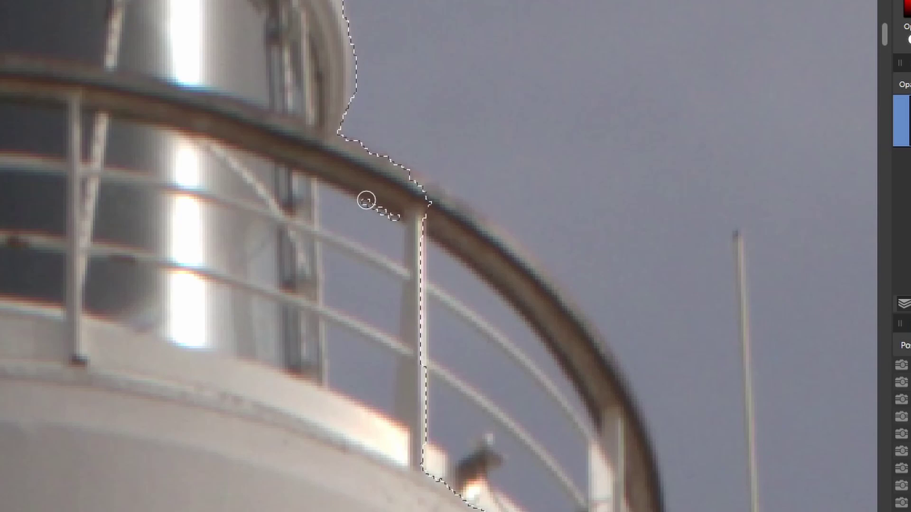
pyautogui.moveTo(394, 228)
pyautogui.mouseDown()
pyautogui.moveTo(185, 102)
pyautogui.moveTo(221, 80)
pyautogui.moveTo(191, 52)
pyautogui.moveTo(281, 109)
pyautogui.moveTo(411, 244)
pyautogui.moveTo(434, 323)
pyautogui.moveTo(444, 427)
pyautogui.moveTo(434, 478)
pyautogui.moveTo(413, 500)
pyautogui.moveTo(402, 500)
pyautogui.moveTo(384, 355)
pyautogui.moveTo(399, 284)
pyautogui.moveTo(417, 380)
pyautogui.moveTo(408, 465)
pyautogui.moveTo(370, 252)
pyautogui.moveTo(198, 328)
pyautogui.moveTo(263, 354)
pyautogui.moveTo(376, 447)
pyautogui.mouseUp()
pyautogui.scroll(-3, 376, 447)
pyautogui.scroll(5, 427, 256)
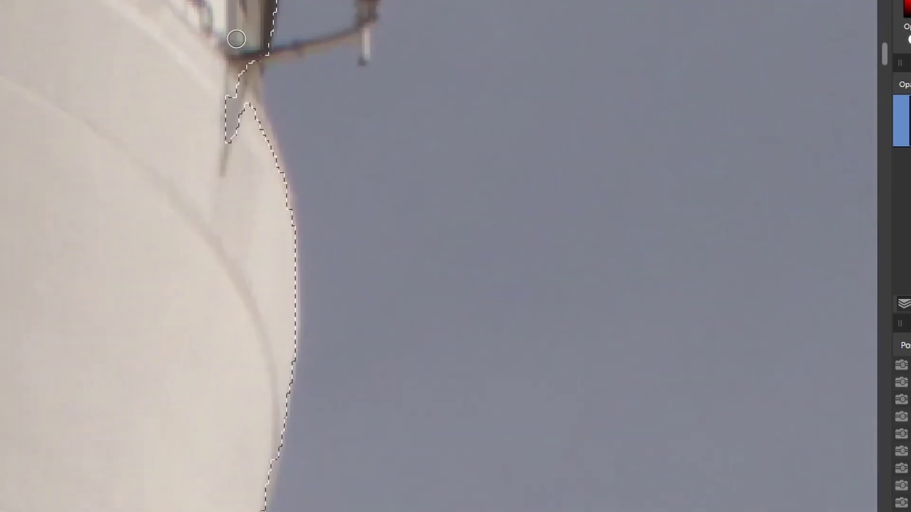
pyautogui.moveTo(276, 168)
pyautogui.mouseDown()
pyautogui.moveTo(298, 231)
pyautogui.moveTo(298, 333)
pyautogui.mouseUp()
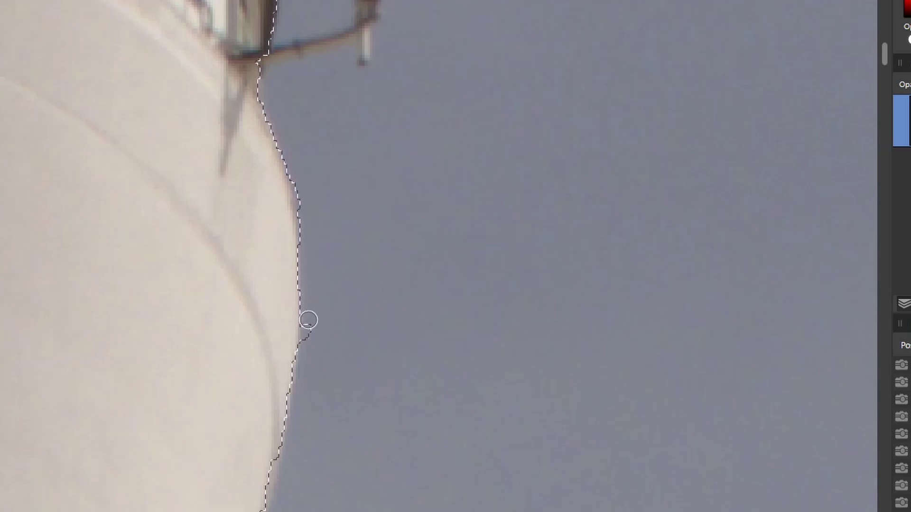
pyautogui.moveTo(379, 203); pyautogui.dragTo(382, 104)
# Add the left-hand gallery railing and the inner part of the bracket mounted on it to the selection.
pyautogui.scroll(-4, 378, 72)
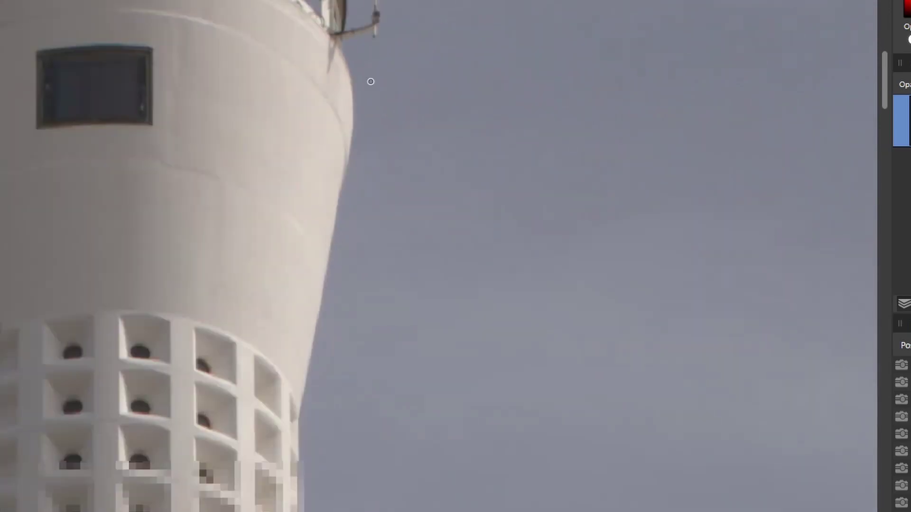
pyautogui.moveTo(69, 5); pyautogui.dragTo(732, 133)
pyautogui.scroll(3, 732, 132)
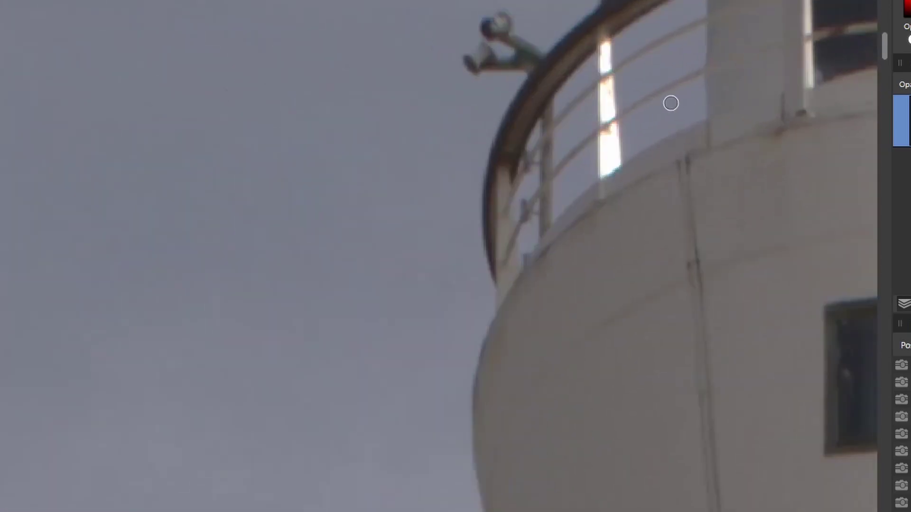
pyautogui.scroll(4, 671, 104)
pyautogui.moveTo(671, 104); pyautogui.dragTo(622, 291)
pyautogui.scroll(-1, 632, 251)
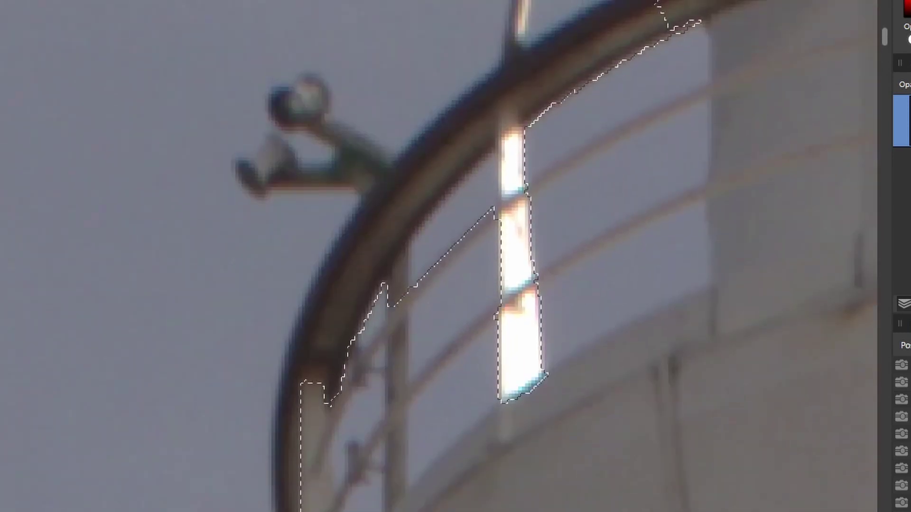
pyautogui.moveTo(543, 62)
pyautogui.mouseDown()
pyautogui.moveTo(473, 111)
pyautogui.moveTo(415, 181)
pyautogui.moveTo(372, 242)
pyautogui.moveTo(294, 405)
pyautogui.moveTo(319, 189)
pyautogui.mouseUp()
pyautogui.moveTo(426, 83); pyautogui.dragTo(361, 275)
pyautogui.moveTo(326, 317)
pyautogui.mouseDown()
pyautogui.moveTo(338, 258)
pyautogui.moveTo(531, 104)
pyautogui.moveTo(502, 171)
pyautogui.moveTo(475, 188)
pyautogui.moveTo(509, 124)
pyautogui.moveTo(444, 380)
pyautogui.moveTo(543, 190)
pyautogui.moveTo(591, 189)
pyautogui.moveTo(668, 4)
pyautogui.moveTo(619, 40)
pyautogui.moveTo(656, 0)
pyautogui.moveTo(525, 67)
pyautogui.mouseUp()
pyautogui.scroll(-1, 455, 143)
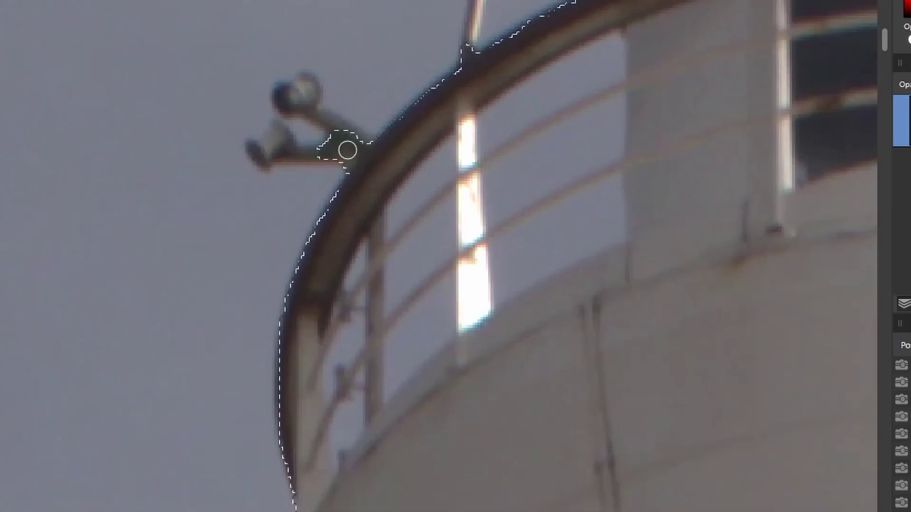
pyautogui.scroll(-2, 360, 165)
pyautogui.moveTo(360, 164); pyautogui.dragTo(5, 12)
# Turn on soft edges for the selection brush and start refining the lighthouse selection.
pyautogui.scroll(-4, 223, 89)
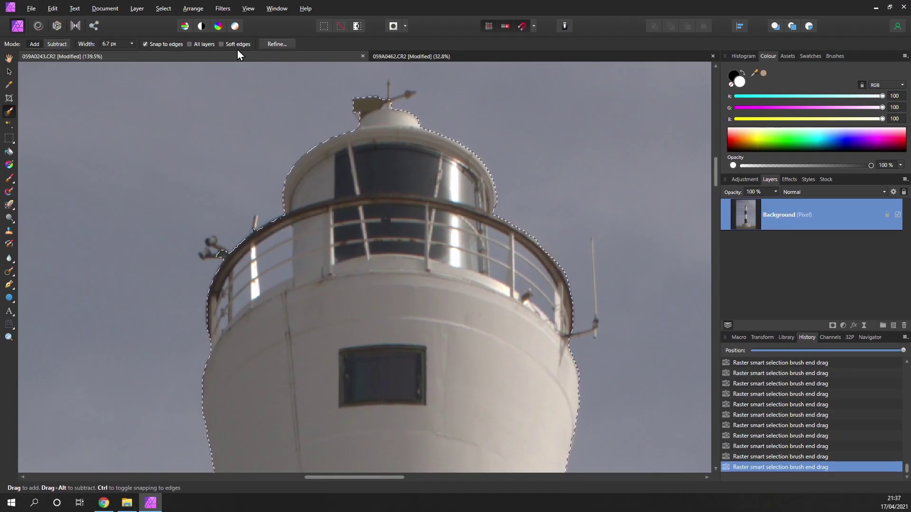
pyautogui.click(229, 44)
pyautogui.click(278, 44)
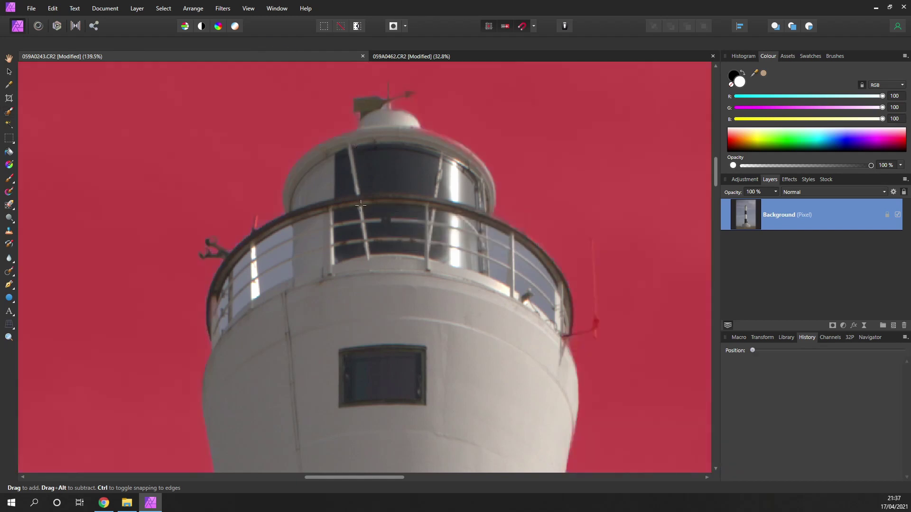
# Refine the weather vane's arrow and vertical spindle with the Matte adjustment brush at 12 px.
pyautogui.scroll(-1, 361, 206)
pyautogui.moveTo(352, 228); pyautogui.dragTo(487, 177)
pyautogui.scroll(5, 487, 184)
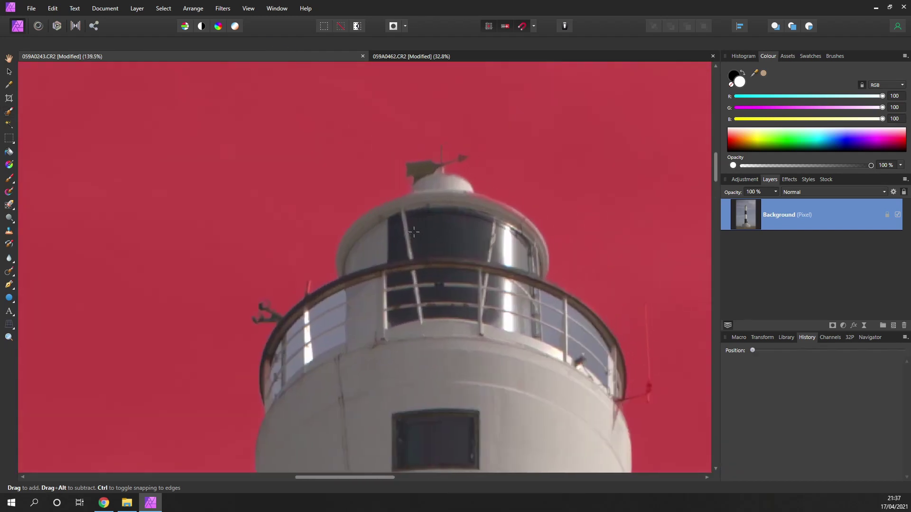
pyautogui.moveTo(431, 187); pyautogui.dragTo(314, 329)
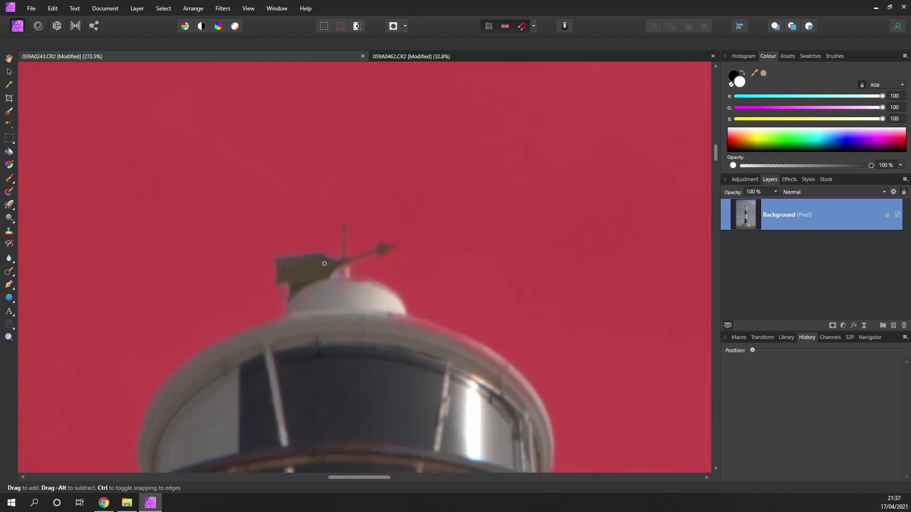
pyautogui.moveTo(325, 264); pyautogui.dragTo(353, 234)
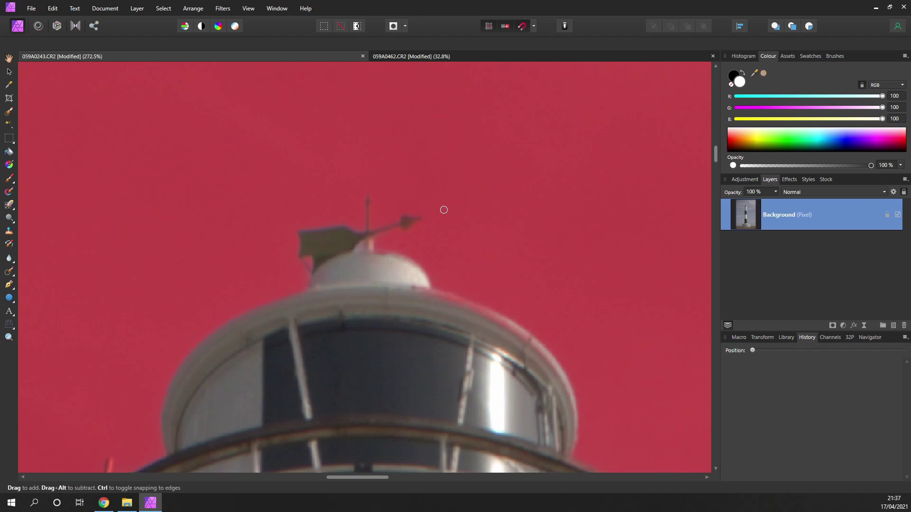
pyautogui.hotkey('ctrl', 'alt', 'r')
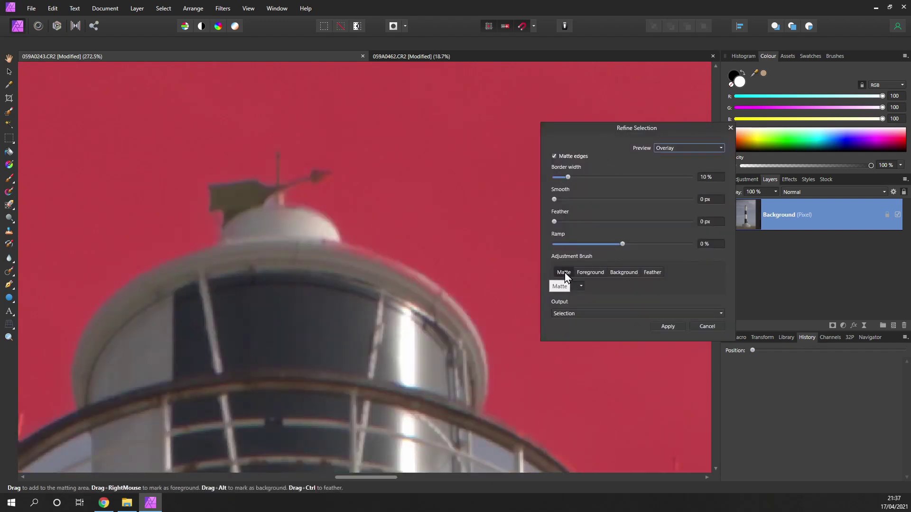
pyautogui.scroll(3, 317, 206)
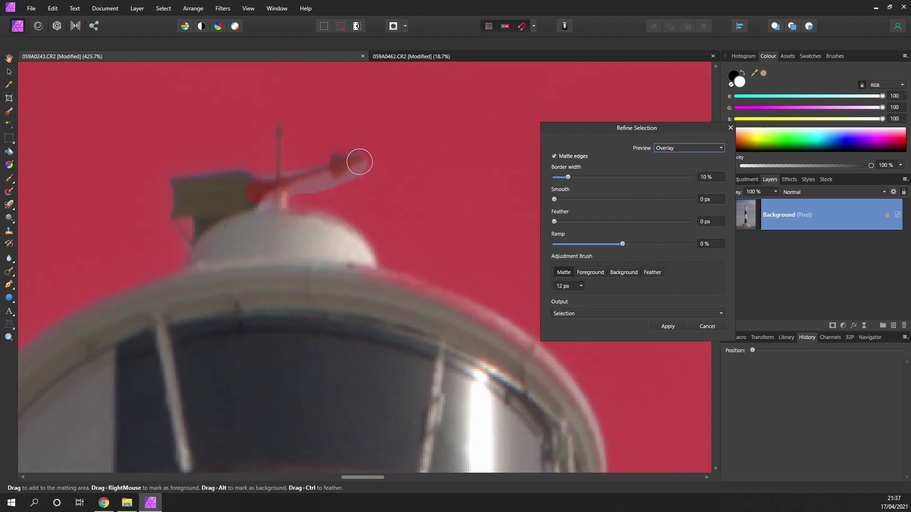
pyautogui.moveTo(287, 170); pyautogui.dragTo(287, 175)
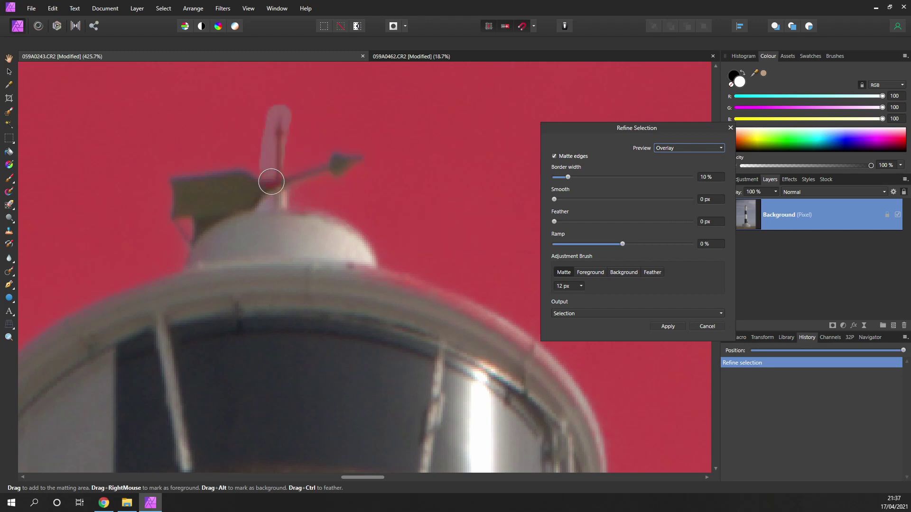
pyautogui.moveTo(271, 181); pyautogui.dragTo(273, 184)
# Paint the sky gaps between the right-hand gallery railings with the Matte adjustment brush at 33 px.
pyautogui.scroll(-3, 332, 266)
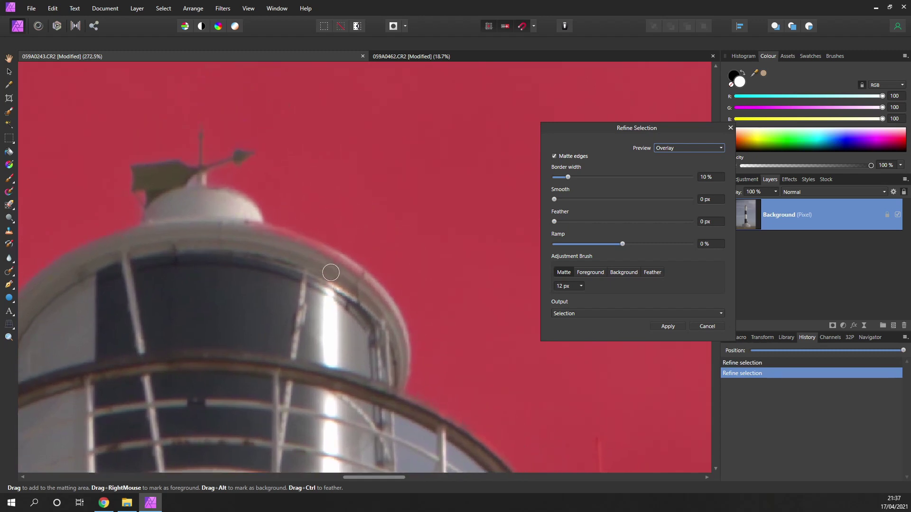
pyautogui.scroll(-5, 325, 270)
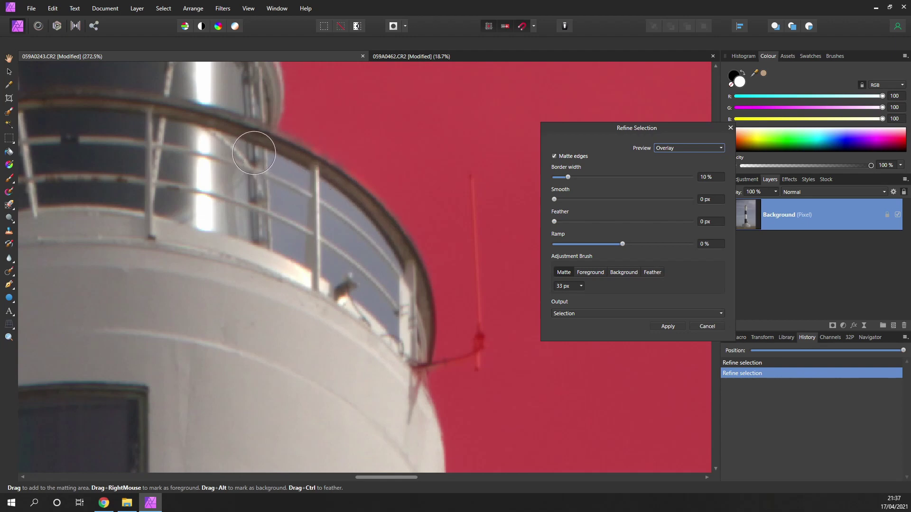
pyautogui.moveTo(256, 147)
pyautogui.mouseDown()
pyautogui.moveTo(319, 211)
pyautogui.moveTo(377, 239)
pyautogui.mouseUp()
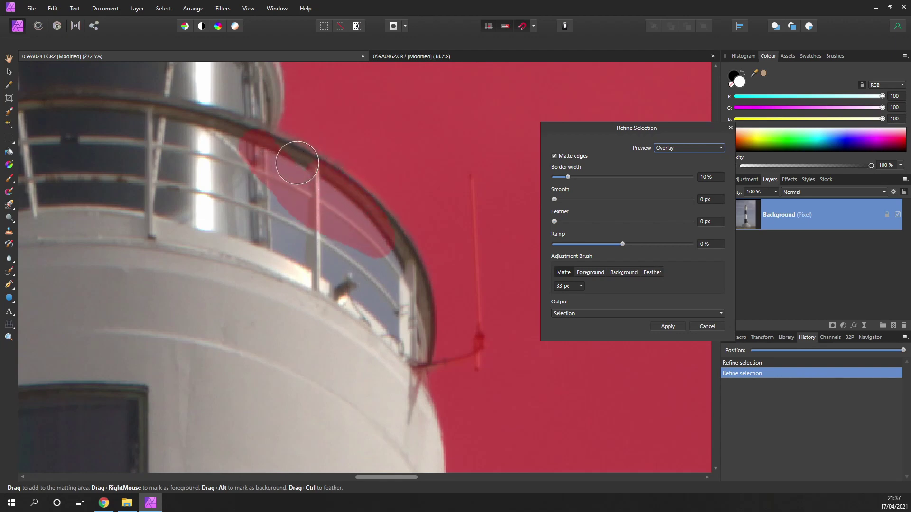
pyautogui.moveTo(410, 299)
pyautogui.mouseDown()
pyautogui.moveTo(427, 346)
pyautogui.moveTo(315, 265)
pyautogui.moveTo(249, 238)
pyautogui.moveTo(260, 153)
pyautogui.mouseUp()
pyautogui.moveTo(276, 227); pyautogui.dragTo(391, 299)
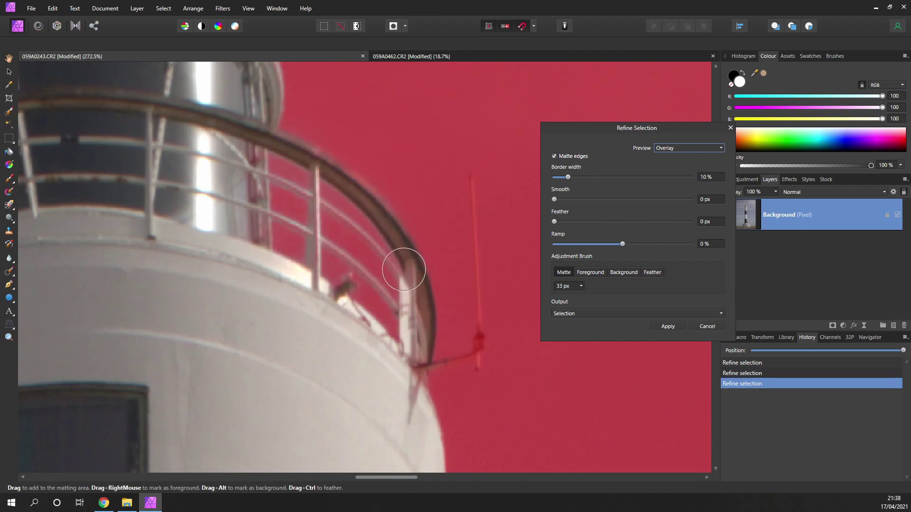
# Paint the sky gaps between the left-hand gallery railings with the 33 px Matte adjustment brush.
pyautogui.moveTo(403, 269); pyautogui.dragTo(308, 255)
pyautogui.moveTo(116, 220); pyautogui.dragTo(717, 227)
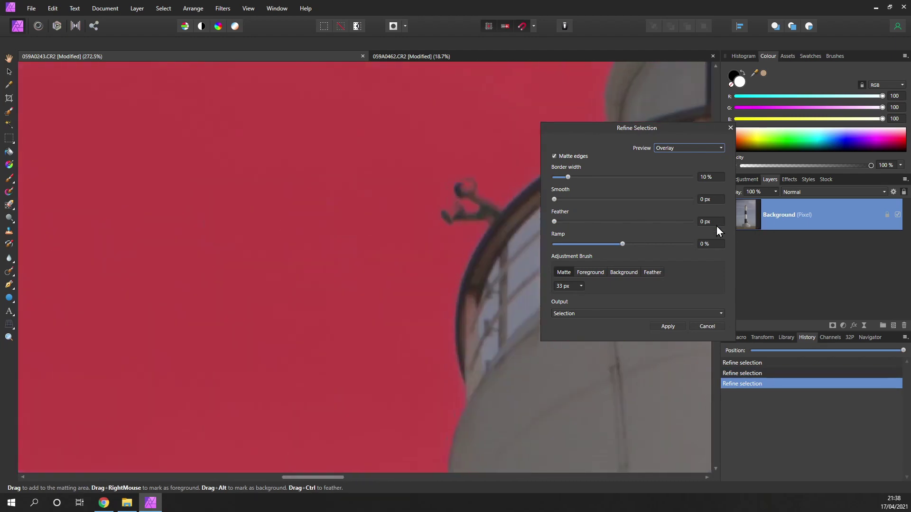
pyautogui.moveTo(439, 249); pyautogui.dragTo(318, 245)
pyautogui.hscroll(2, 374, 186)
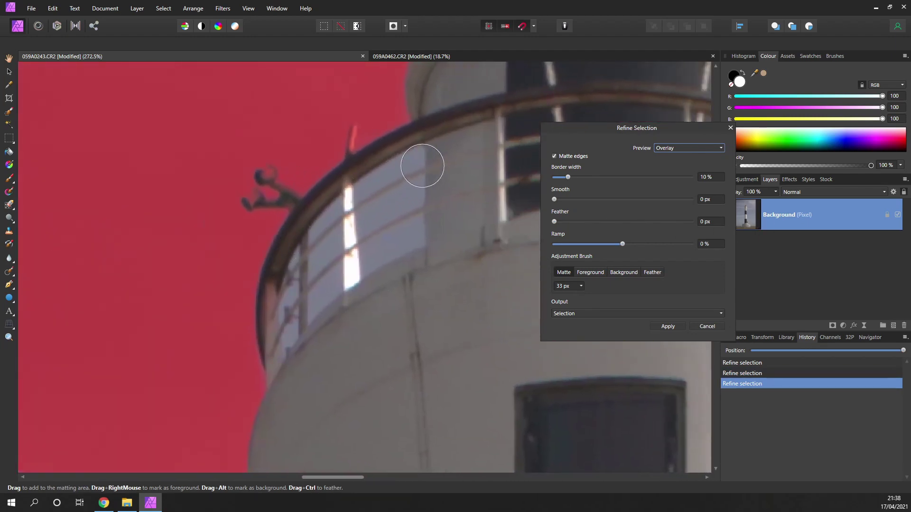
pyautogui.moveTo(424, 148)
pyautogui.mouseDown()
pyautogui.moveTo(377, 172)
pyautogui.moveTo(285, 256)
pyautogui.moveTo(273, 360)
pyautogui.moveTo(301, 327)
pyautogui.mouseUp()
pyautogui.moveTo(343, 299)
pyautogui.mouseDown()
pyautogui.moveTo(420, 247)
pyautogui.moveTo(433, 171)
pyautogui.mouseUp()
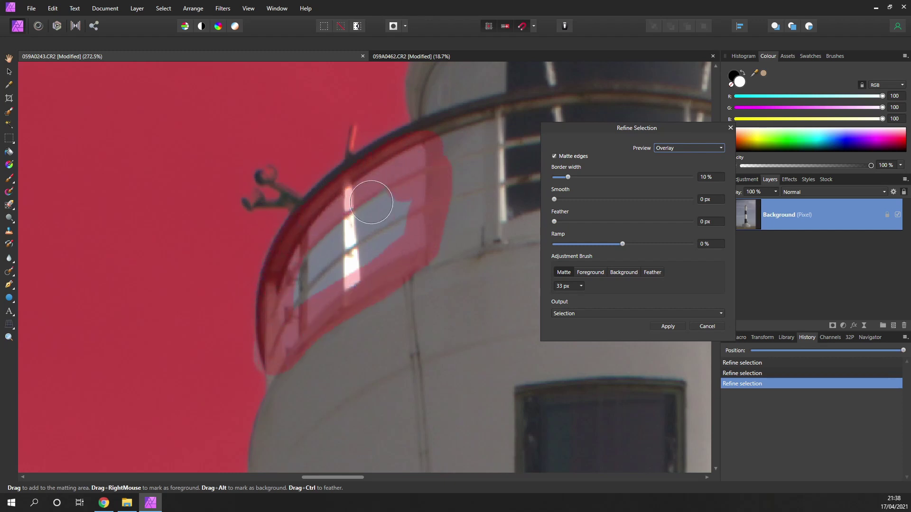
pyautogui.moveTo(371, 203)
pyautogui.mouseDown()
pyautogui.moveTo(314, 239)
pyautogui.moveTo(285, 283)
pyautogui.mouseUp()
pyautogui.moveTo(347, 259)
pyautogui.mouseDown()
pyautogui.moveTo(382, 240)
pyautogui.moveTo(408, 200)
pyautogui.moveTo(398, 238)
pyautogui.mouseUp()
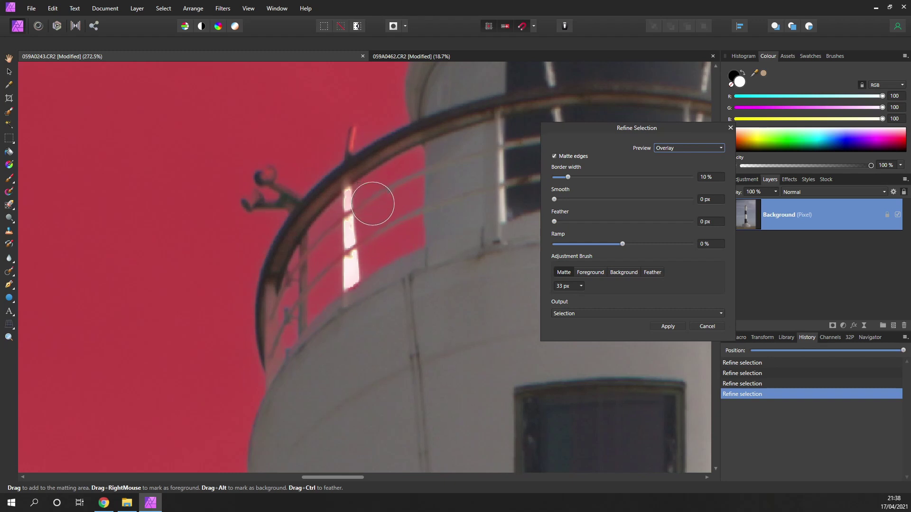
# Refine the short rod rising above the left-hand gallery railing with the Matte brush at 13 px.
pyautogui.scroll(1, 371, 223)
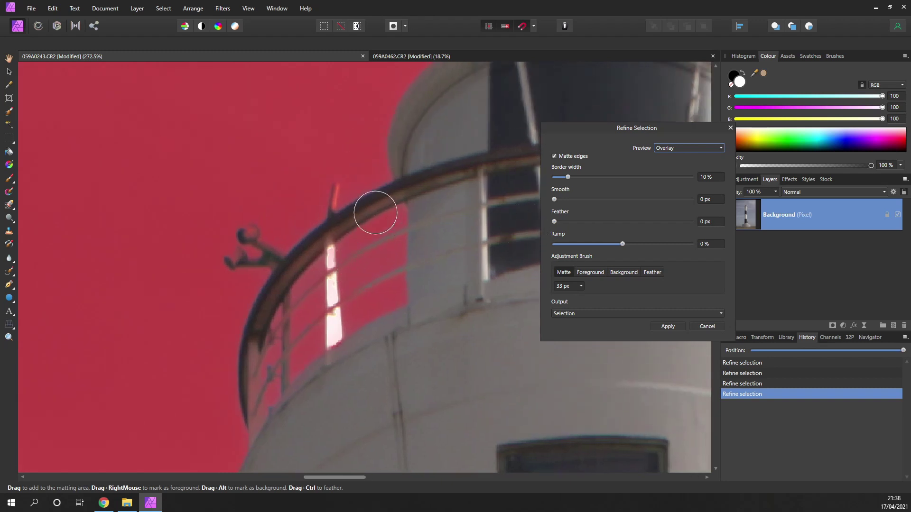
pyautogui.scroll(2, 366, 179)
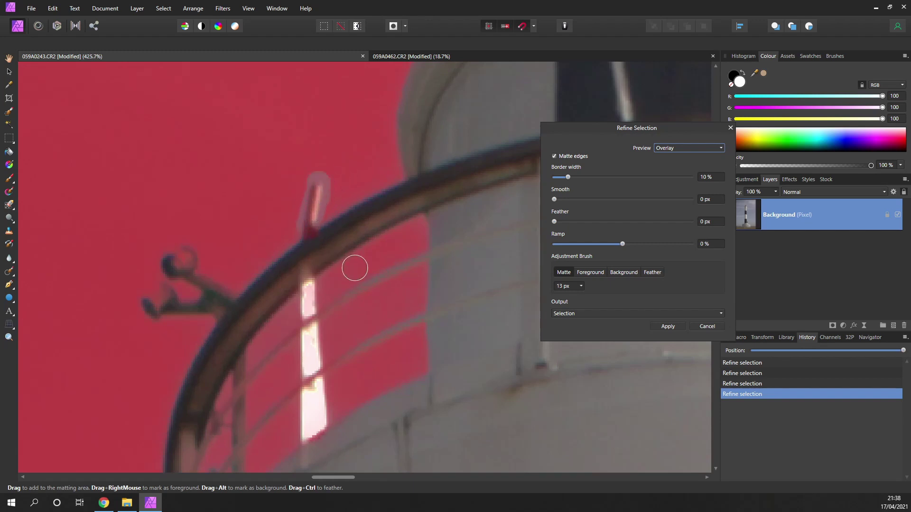
pyautogui.moveTo(311, 236)
pyautogui.mouseDown()
pyautogui.moveTo(314, 181)
pyautogui.moveTo(332, 226)
pyautogui.mouseUp()
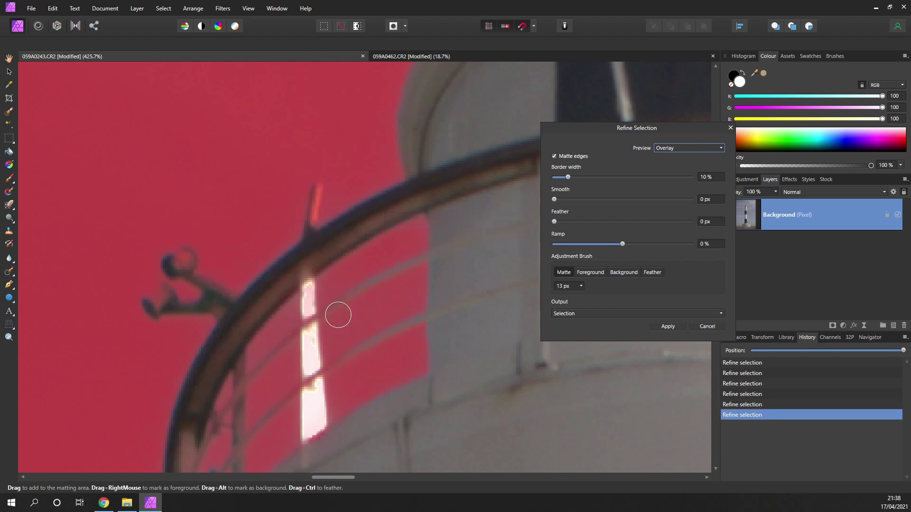
# Mark the short rod rising above the left-hand gallery railing as foreground with the Foreground adjustment brush at 3 px.
pyautogui.moveTo(265, 299); pyautogui.dragTo(297, 264)
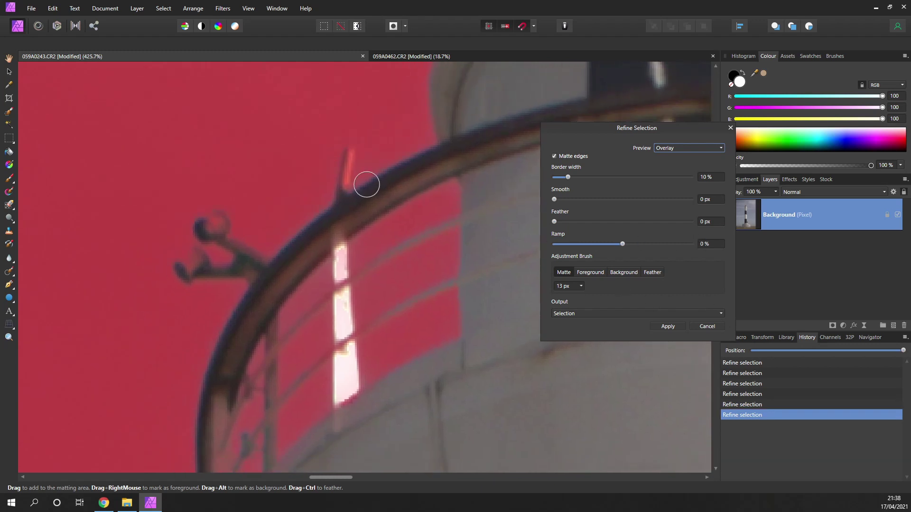
pyautogui.scroll(3, 366, 252)
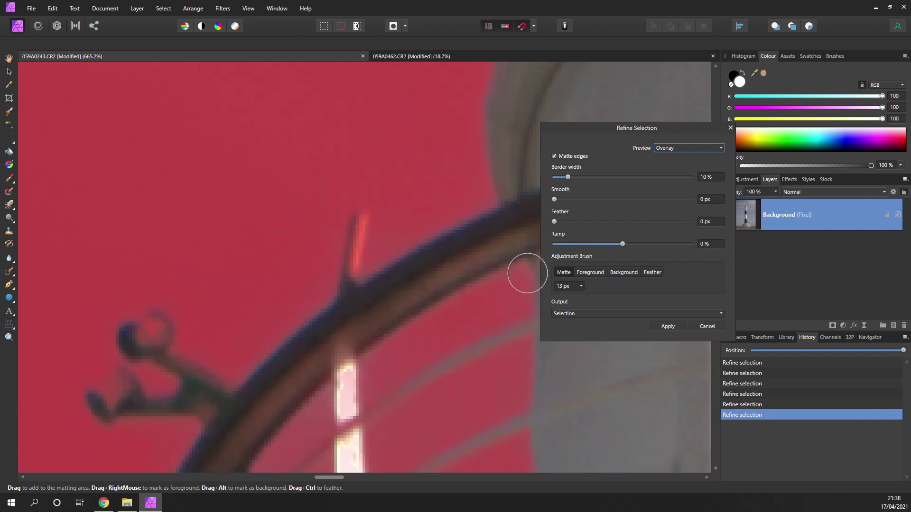
pyautogui.click(593, 272)
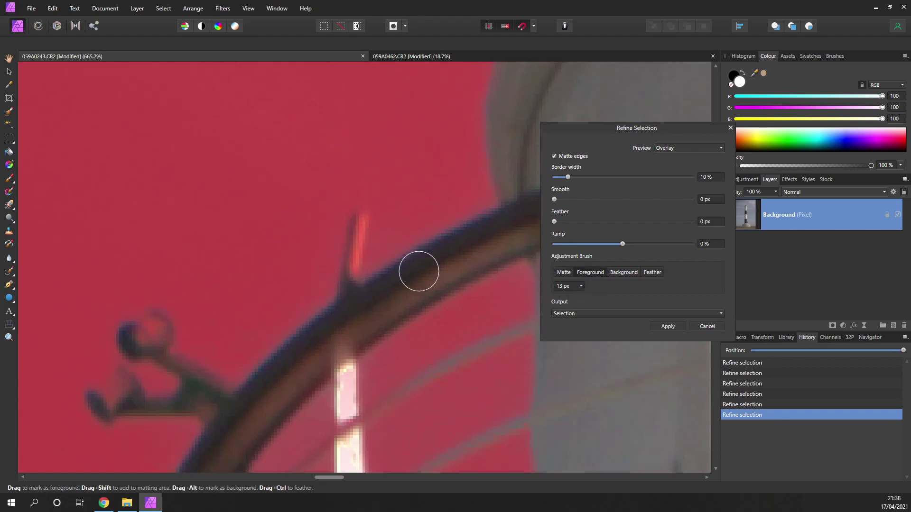
pyautogui.press('[')
pyautogui.press('[')
pyautogui.press('[')
pyautogui.moveTo(358, 226); pyautogui.dragTo(355, 277)
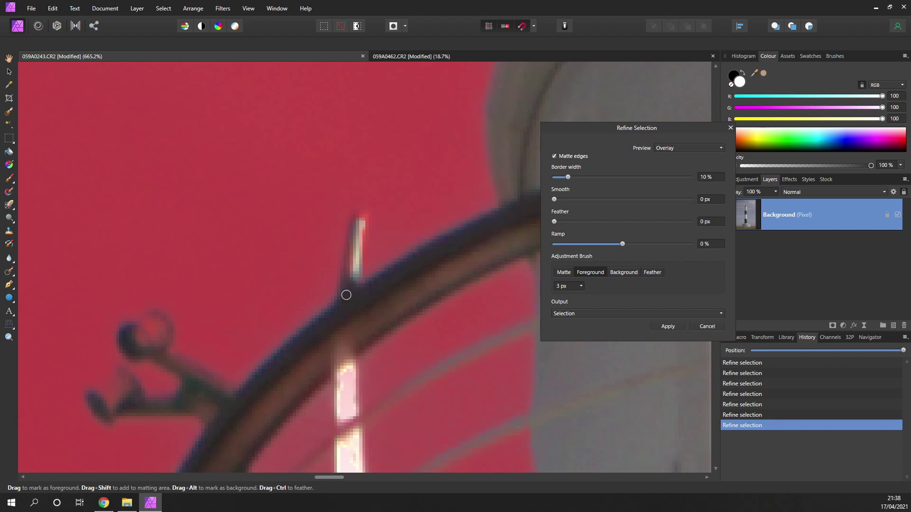
pyautogui.moveTo(350, 296); pyautogui.dragTo(370, 266)
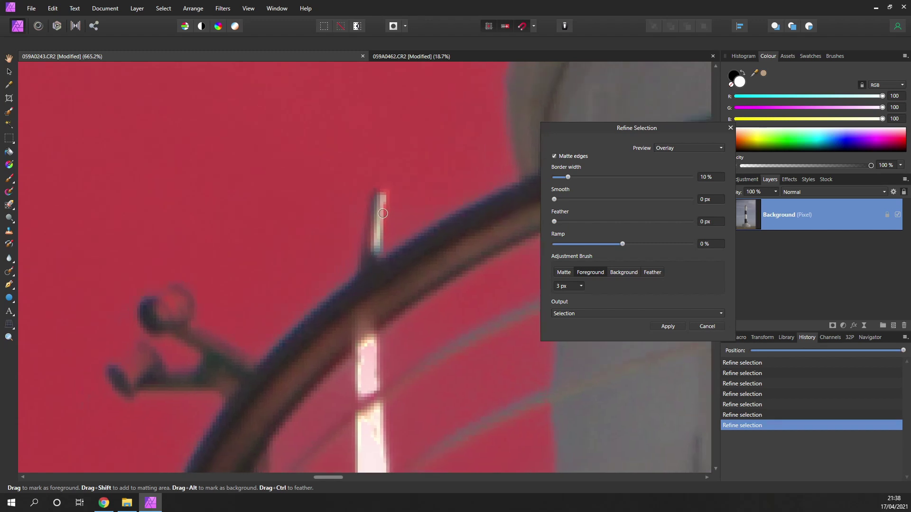
# Paint the two lamp-like fittings and their bracket outside the left-hand railing with the Foreground adjustment brush at 4 px.
pyautogui.moveTo(145, 306); pyautogui.dragTo(181, 248)
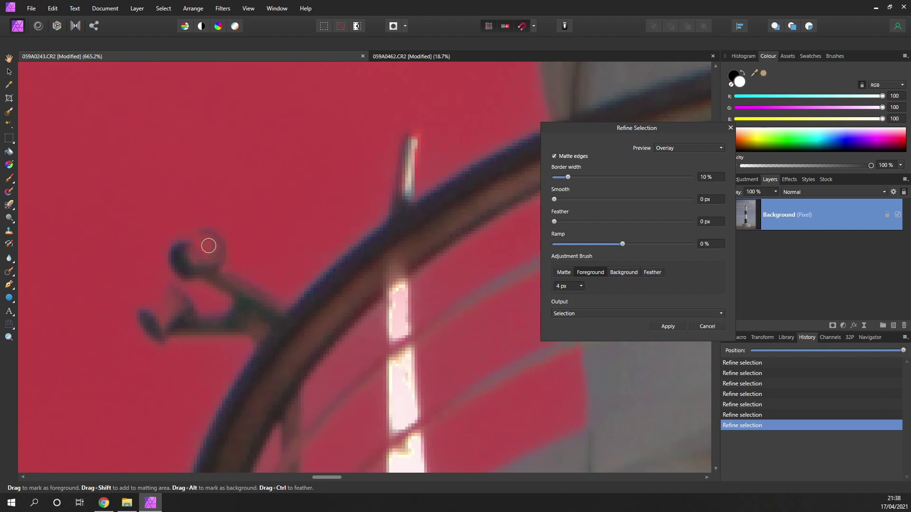
pyautogui.moveTo(209, 245)
pyautogui.mouseDown()
pyautogui.moveTo(188, 268)
pyautogui.moveTo(195, 261)
pyautogui.mouseUp()
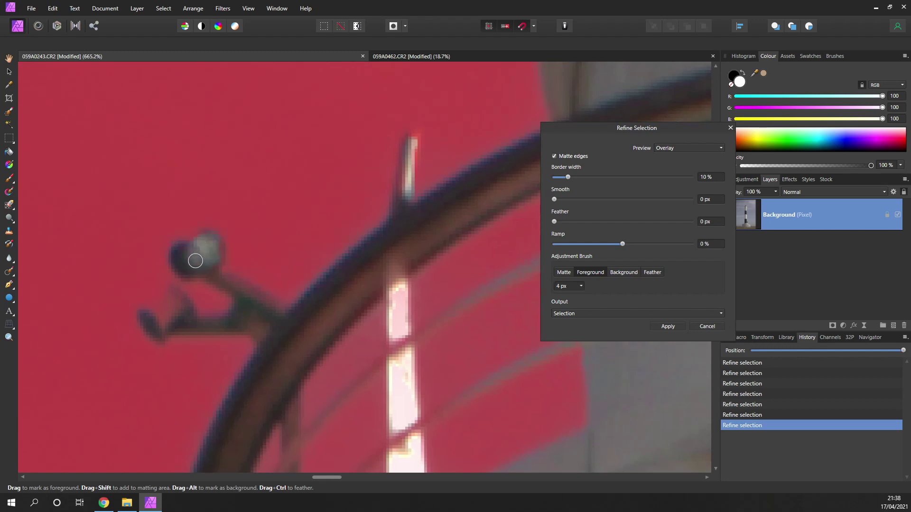
pyautogui.moveTo(260, 305); pyautogui.dragTo(250, 305)
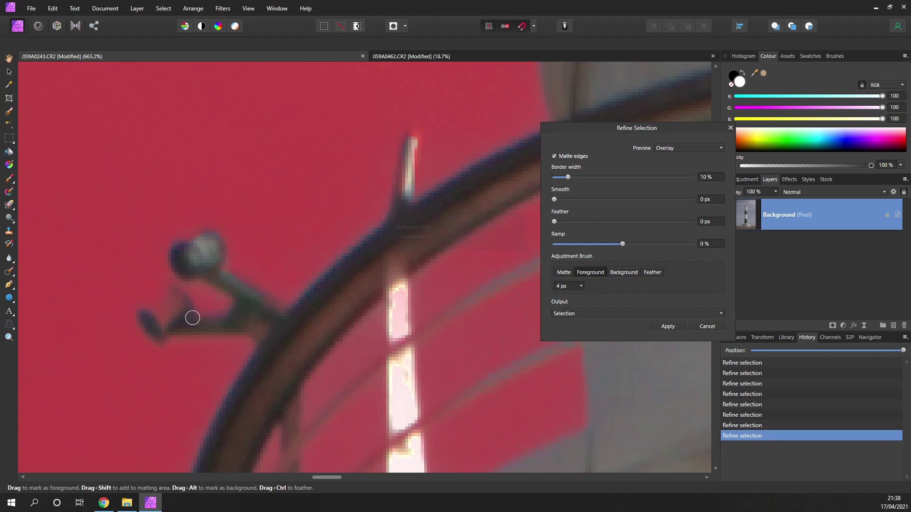
pyautogui.moveTo(173, 297)
pyautogui.mouseDown()
pyautogui.moveTo(150, 320)
pyautogui.moveTo(177, 308)
pyautogui.mouseUp()
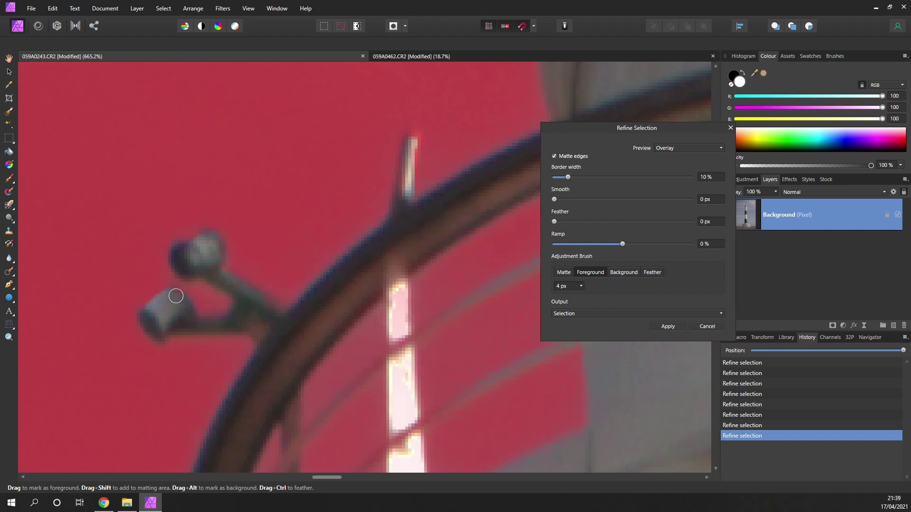
# Refine the thin antenna and its support arm beside the right-hand gallery railing with the Matte adjustment brush at 13 px.
pyautogui.scroll(-5, 327, 335)
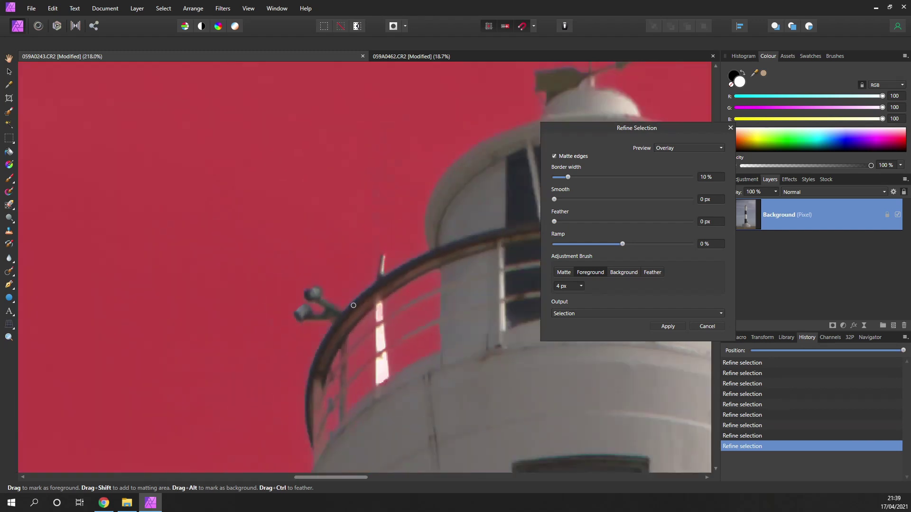
pyautogui.hscroll(10, 215, 277)
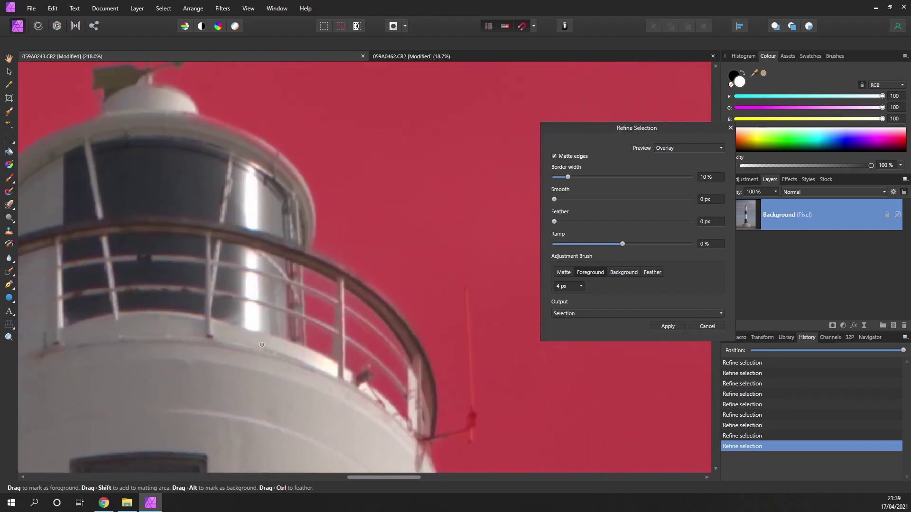
pyautogui.scroll(4, 430, 372)
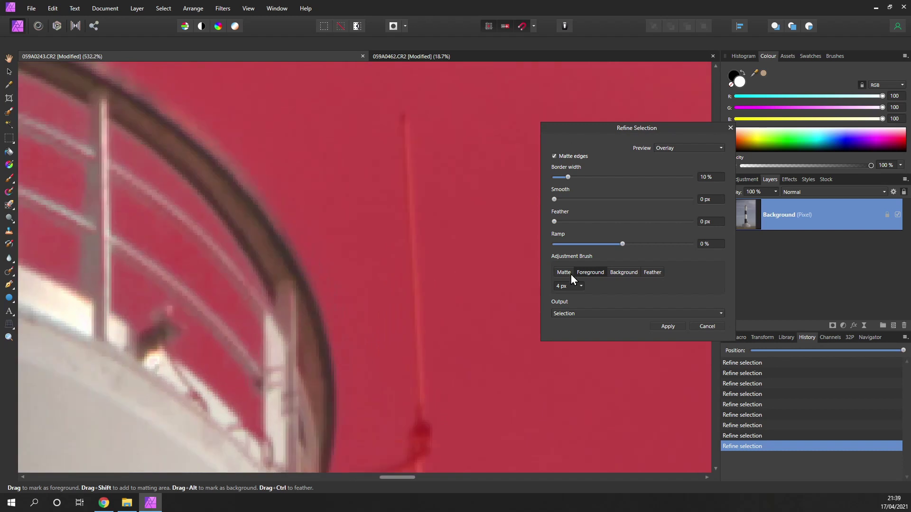
pyautogui.click(563, 272)
pyautogui.scroll(-1, 502, 286)
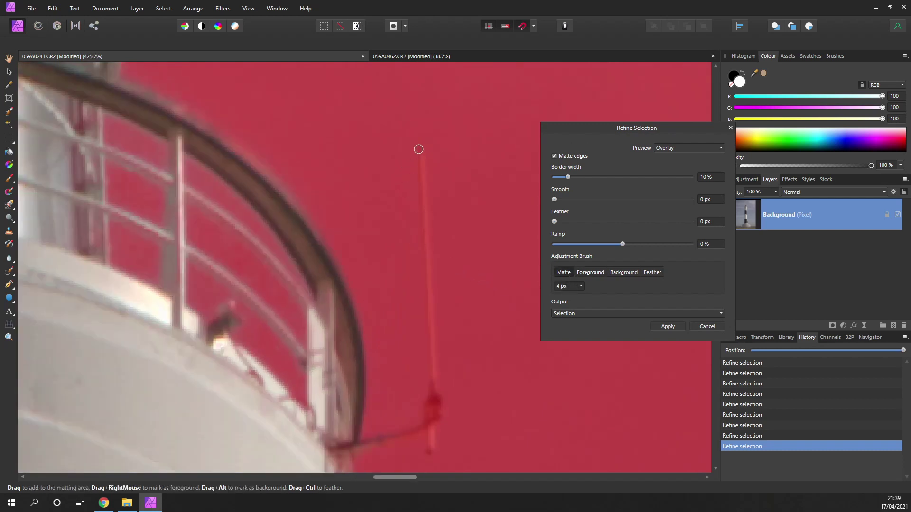
pyautogui.press(']')
pyautogui.press(']')
pyautogui.press(']')
pyautogui.press(']')
pyautogui.press(']')
pyautogui.press(']')
pyautogui.press(']')
pyautogui.moveTo(417, 142)
pyautogui.mouseDown()
pyautogui.moveTo(441, 343)
pyautogui.moveTo(423, 356)
pyautogui.moveTo(438, 426)
pyautogui.moveTo(429, 452)
pyautogui.moveTo(429, 423)
pyautogui.moveTo(423, 432)
pyautogui.moveTo(338, 439)
pyautogui.mouseUp()
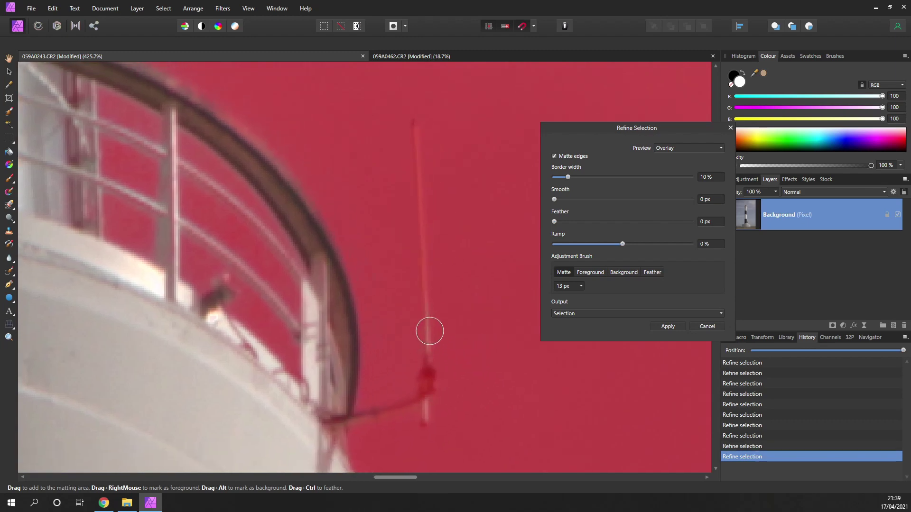
# Switch to the Foreground adjustment brush for the thin antenna beside the right-hand gallery railing.
pyautogui.scroll(-4, 468, 295)
pyautogui.scroll(-2, 467, 296)
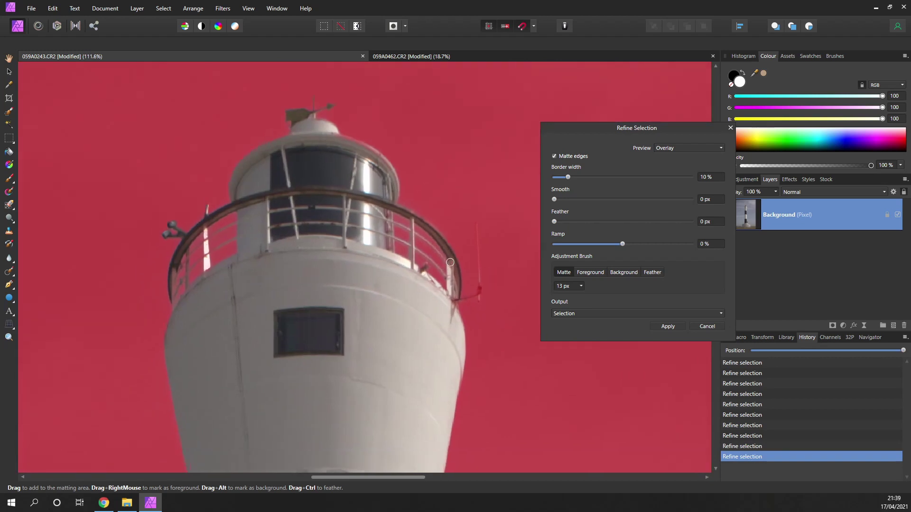
pyautogui.click(590, 273)
pyautogui.scroll(8, 483, 268)
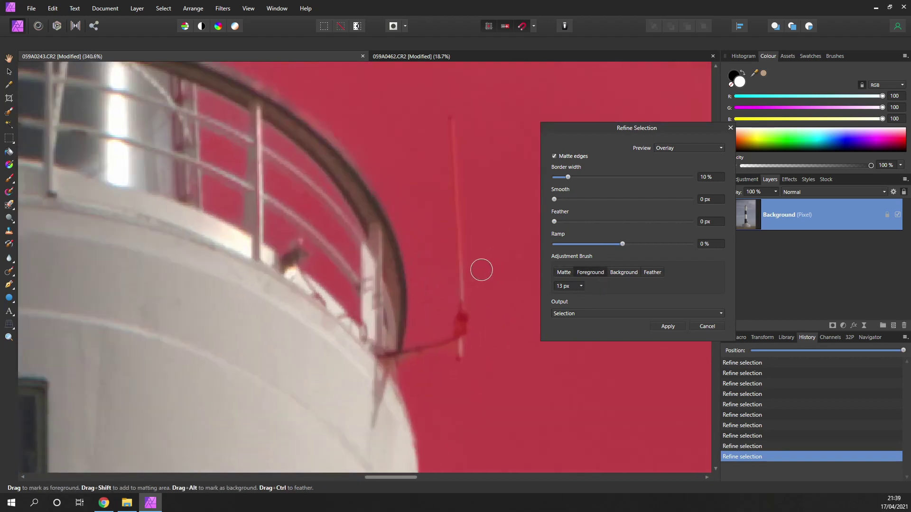
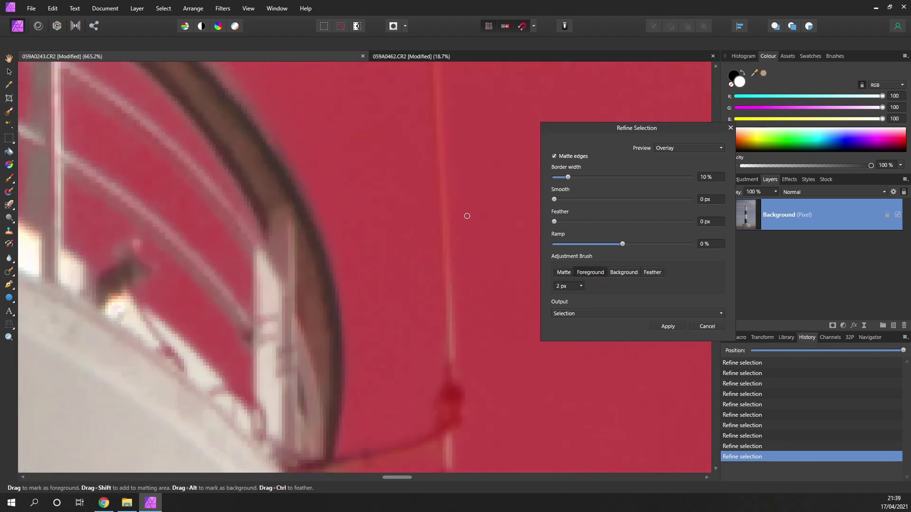
# Mark the thin antenna beside the right-hand gallery railing as foreground with the Foreground adjustment brush at 2 px.
pyautogui.moveTo(467, 216); pyautogui.dragTo(447, 320)
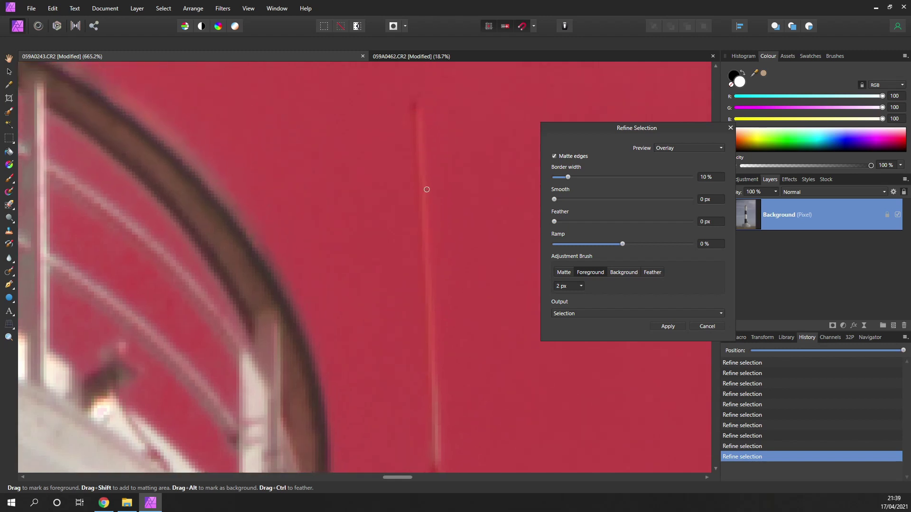
pyautogui.click(450, 204)
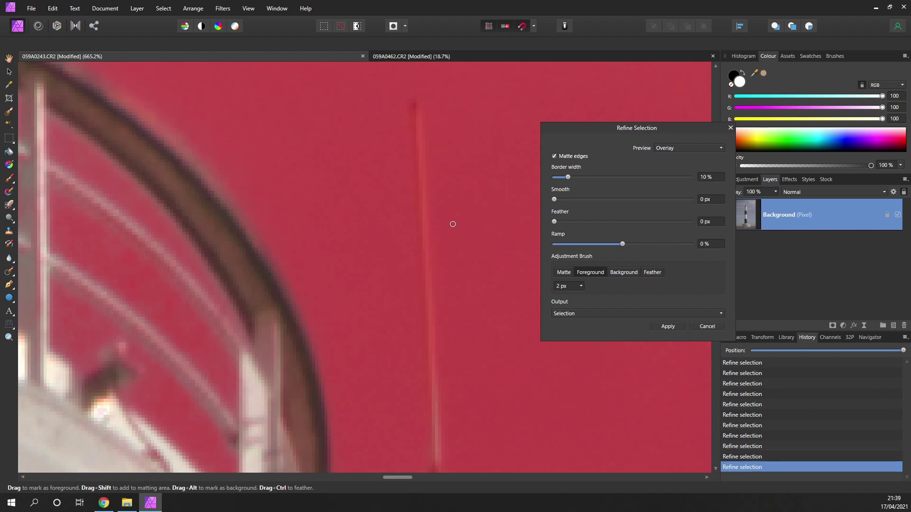
pyautogui.moveTo(452, 220); pyautogui.dragTo(445, 159)
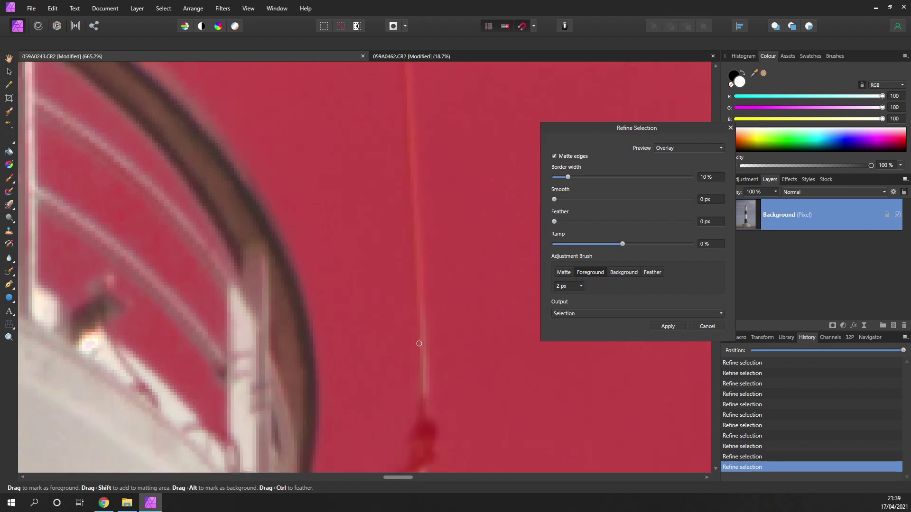
pyautogui.click(424, 359)
pyautogui.scroll(-7, 480, 199)
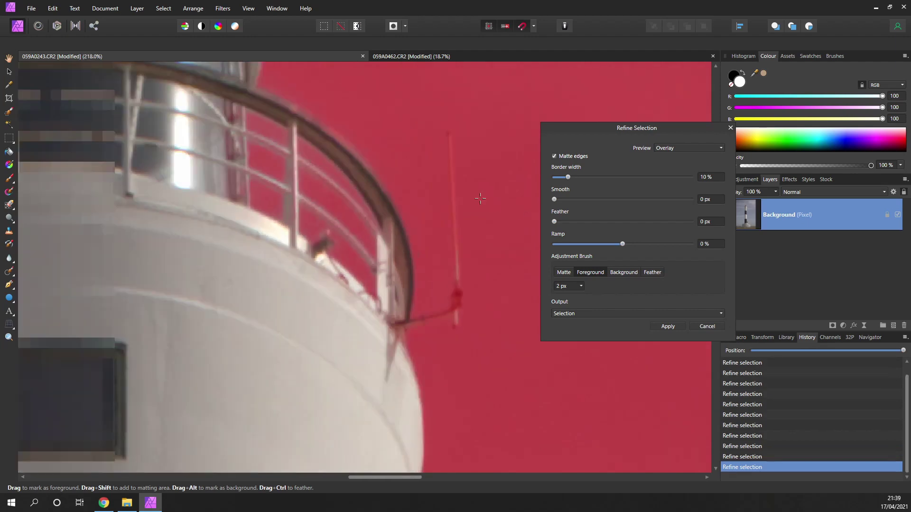
pyautogui.scroll(-8, 411, 203)
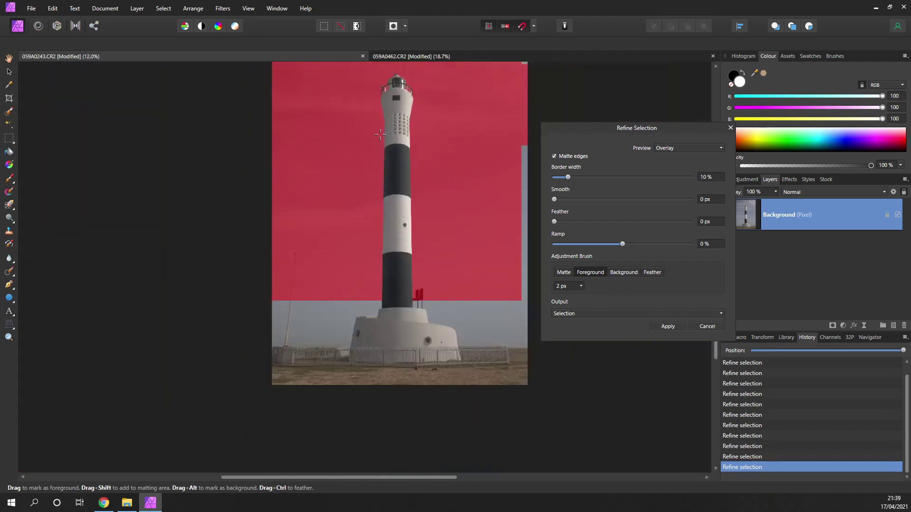
# Set the selection refinement's feather to 2.4 px while checking the picket fence at the lighthouse's base.
pyautogui.scroll(-1, 280, 362)
pyautogui.scroll(8, 329, 325)
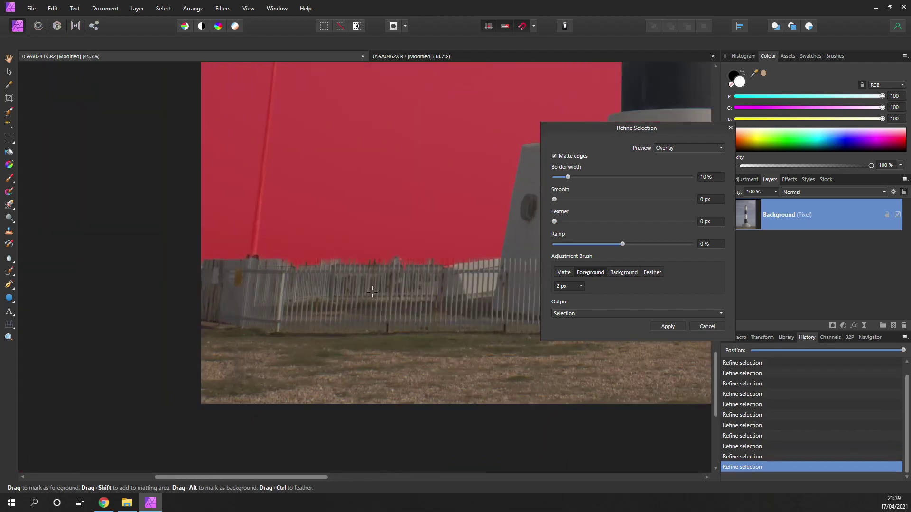
pyautogui.scroll(2, 399, 274)
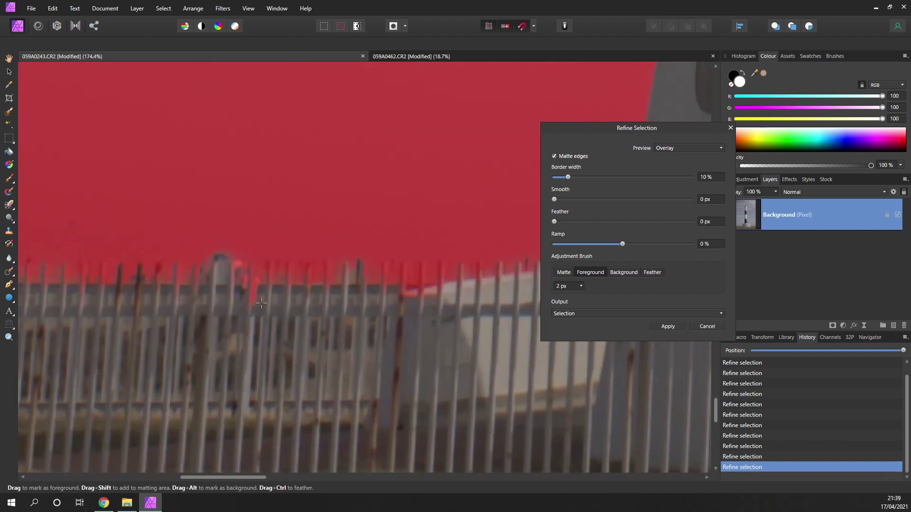
pyautogui.press(']')
pyautogui.moveTo(374, 308)
pyautogui.mouseDown()
pyautogui.moveTo(322, 307)
pyautogui.moveTo(396, 295)
pyautogui.mouseUp()
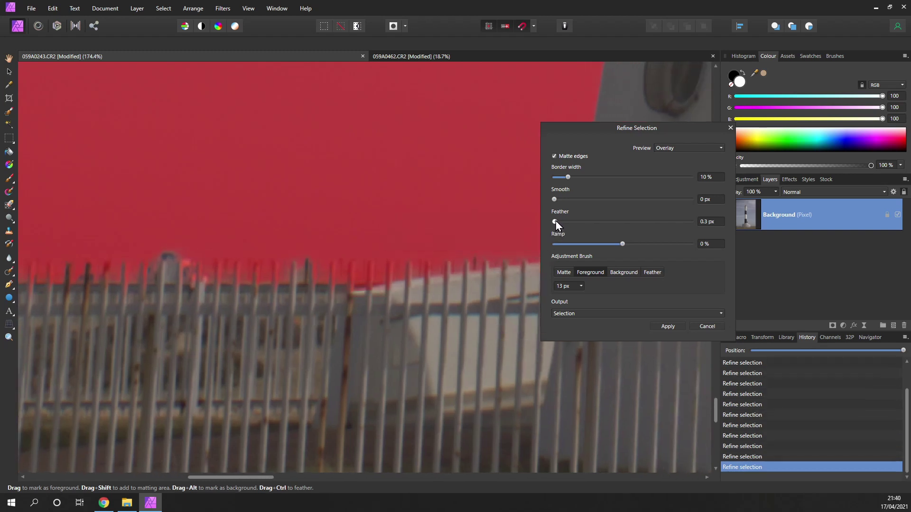
pyautogui.click(558, 222)
pyautogui.scroll(2, 387, 341)
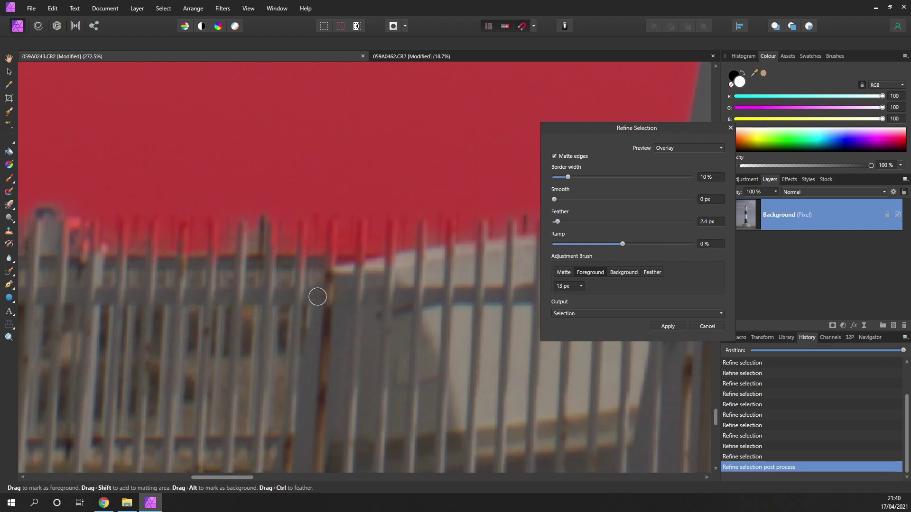
# Paint three picket tops on the fence left of the lighthouse base with the Foreground adjustment brush at 4 px.
pyautogui.press('[')
pyautogui.press('[')
pyautogui.press('[')
pyautogui.press('[')
pyautogui.press('[')
pyautogui.press('[')
pyautogui.press('[')
pyautogui.scroll(2, 393, 280)
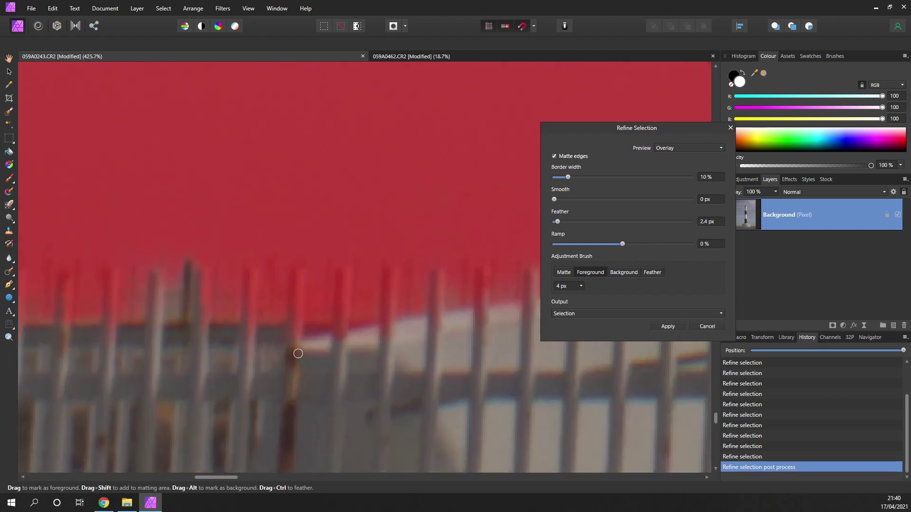
pyautogui.moveTo(296, 311); pyautogui.dragTo(297, 351)
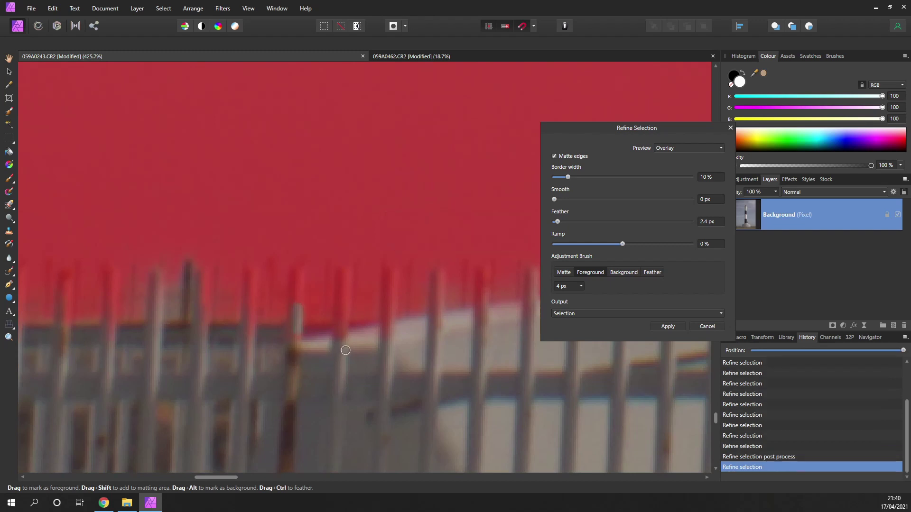
pyautogui.moveTo(343, 332); pyautogui.dragTo(345, 275)
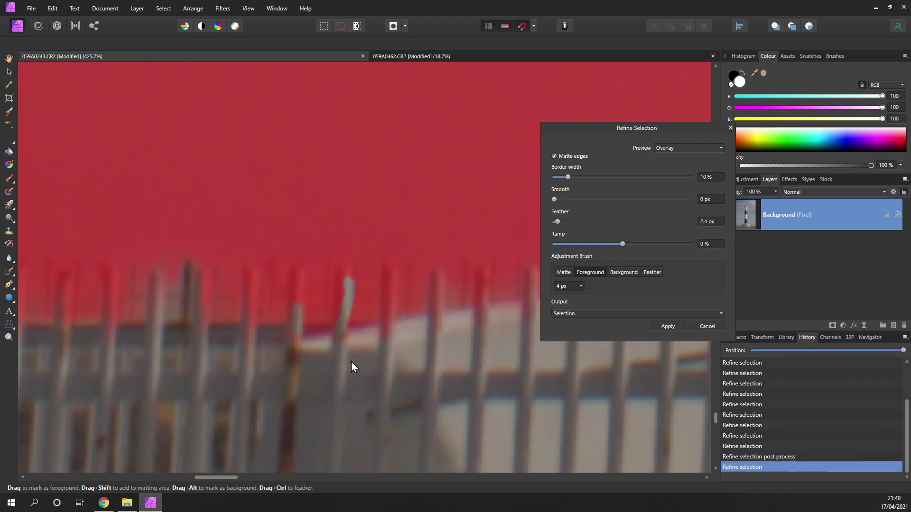
pyautogui.moveTo(389, 332); pyautogui.dragTo(389, 275)
# Paint the missing upper part of the fence's right-hand end with the Foreground adjustment brush at 17 px.
pyautogui.scroll(-12, 387, 390)
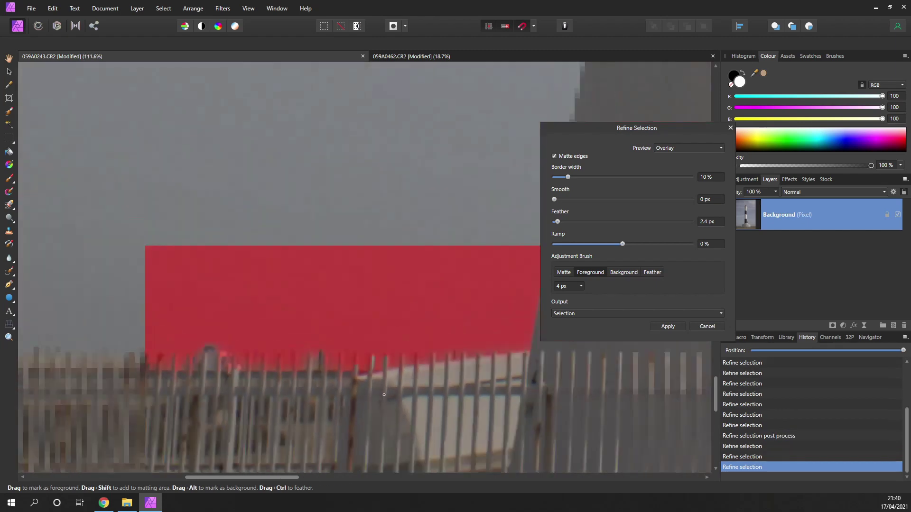
pyautogui.scroll(7, 330, 393)
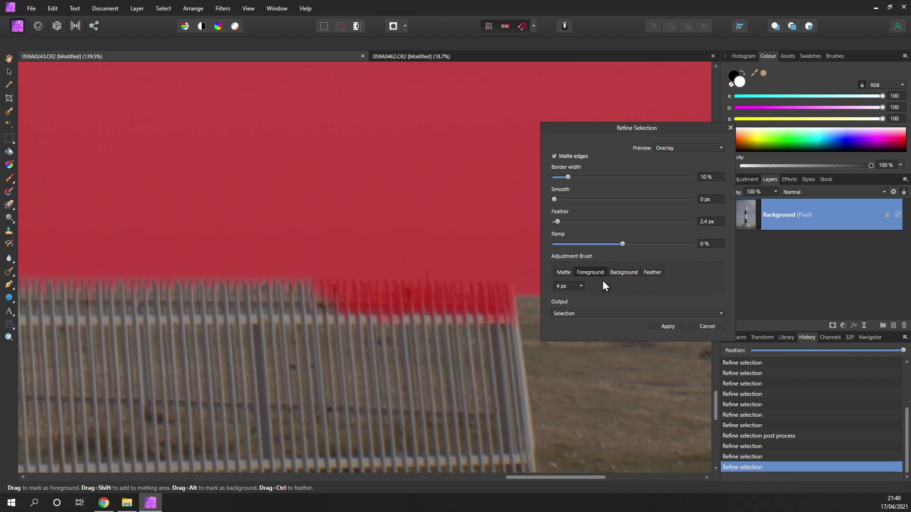
pyautogui.press(']')
pyautogui.press(']')
pyautogui.press(']')
pyautogui.moveTo(456, 347); pyautogui.dragTo(417, 382)
pyautogui.moveTo(296, 351)
pyautogui.mouseDown()
pyautogui.moveTo(498, 346)
pyautogui.moveTo(352, 342)
pyautogui.moveTo(502, 356)
pyautogui.moveTo(274, 342)
pyautogui.moveTo(485, 343)
pyautogui.moveTo(285, 333)
pyautogui.moveTo(478, 337)
pyautogui.moveTo(414, 338)
pyautogui.moveTo(404, 431)
pyautogui.mouseUp()
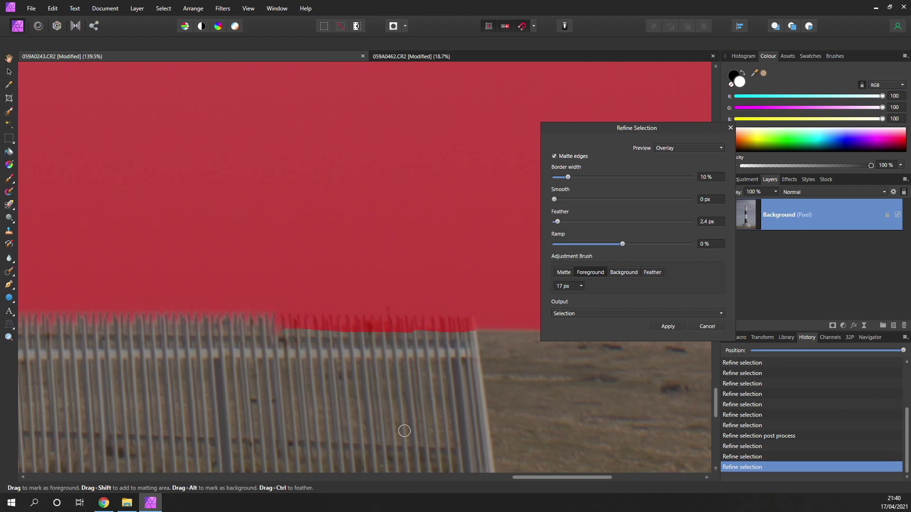
pyautogui.scroll(-5, 422, 353)
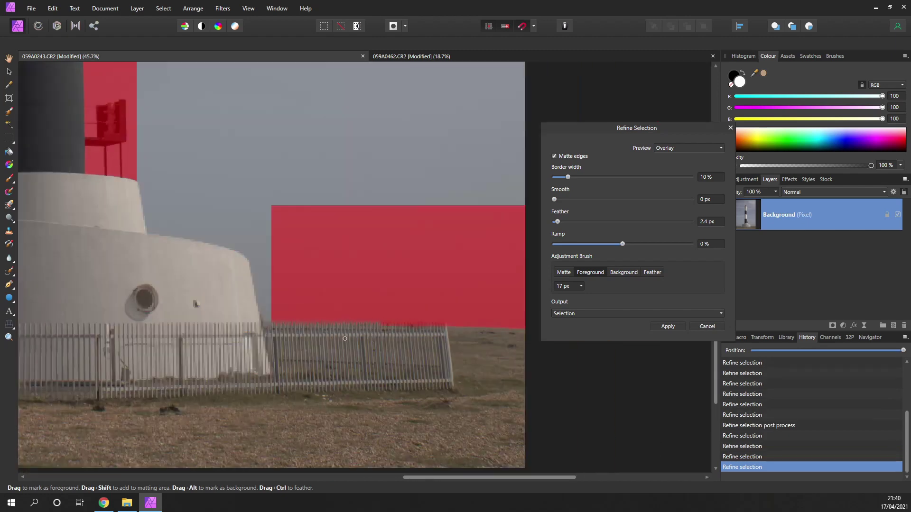
# Paint the equipment and its platform beside the lower dark tower band with the Foreground adjustment brush at 17 px.
pyautogui.scroll(-4, 345, 338)
pyautogui.click(670, 327)
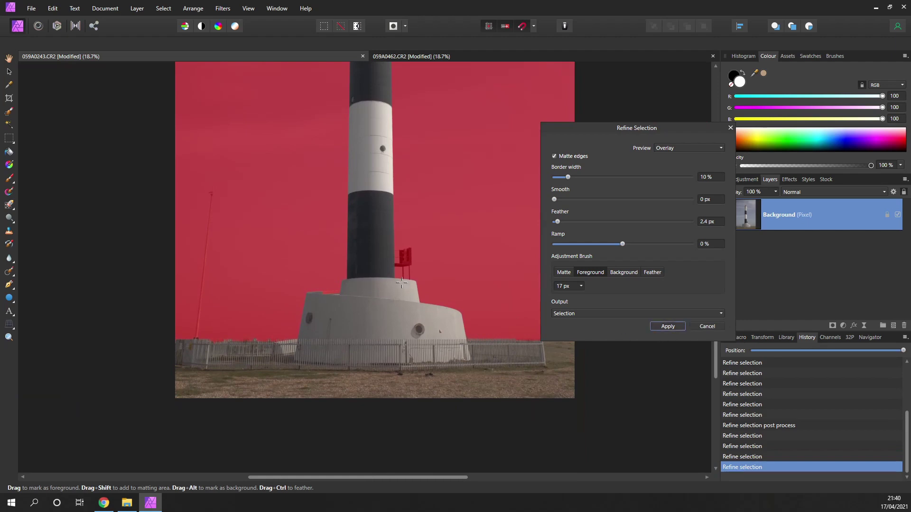
pyautogui.scroll(8, 394, 296)
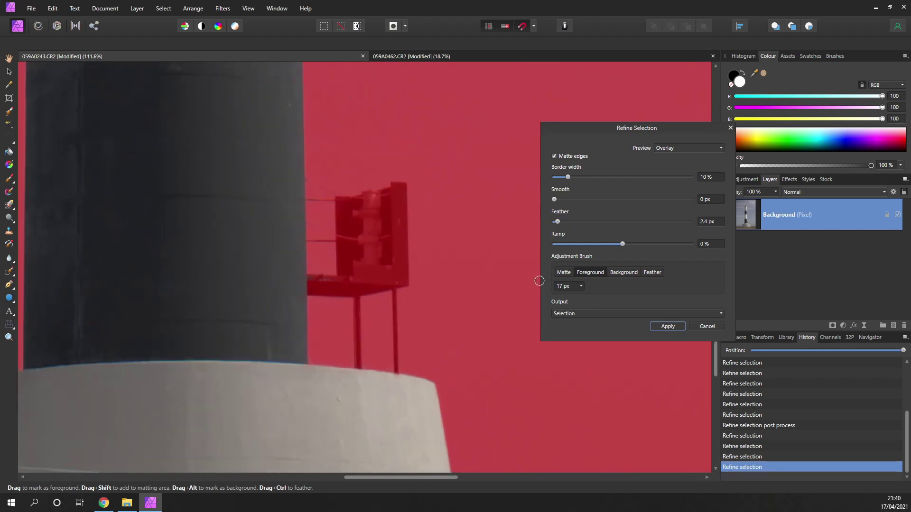
pyautogui.click(596, 275)
pyautogui.moveTo(319, 290)
pyautogui.mouseDown()
pyautogui.moveTo(401, 276)
pyautogui.moveTo(399, 193)
pyautogui.moveTo(346, 200)
pyautogui.moveTo(343, 287)
pyautogui.moveTo(312, 288)
pyautogui.moveTo(338, 287)
pyautogui.moveTo(380, 231)
pyautogui.moveTo(383, 260)
pyautogui.moveTo(394, 200)
pyautogui.moveTo(396, 240)
pyautogui.moveTo(385, 211)
pyautogui.moveTo(391, 275)
pyautogui.moveTo(389, 245)
pyautogui.moveTo(371, 279)
pyautogui.moveTo(355, 279)
pyautogui.moveTo(361, 219)
pyautogui.moveTo(357, 267)
pyautogui.moveTo(349, 229)
pyautogui.moveTo(347, 274)
pyautogui.moveTo(385, 269)
pyautogui.moveTo(400, 280)
pyautogui.moveTo(380, 287)
pyautogui.mouseUp()
pyautogui.scroll(-4, 380, 287)
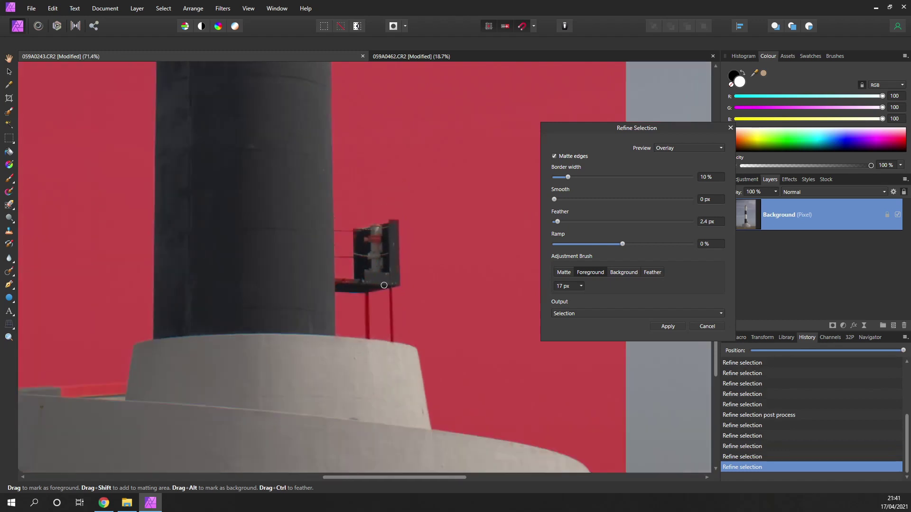
# Mark the two thin legs supporting the equipment platform as foreground with the Foreground adjustment brush at 3 px.
pyautogui.scroll(5, 388, 310)
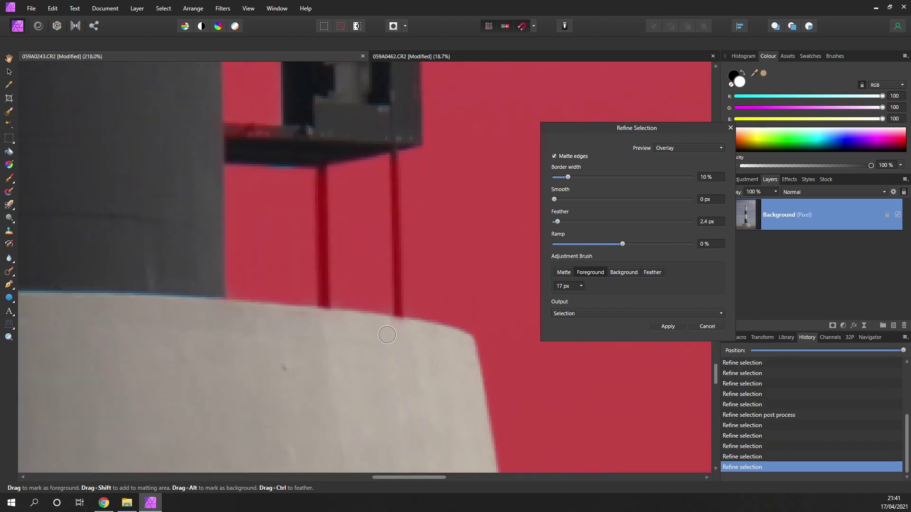
pyautogui.scroll(1, 417, 243)
pyautogui.press('[')
pyautogui.press('[')
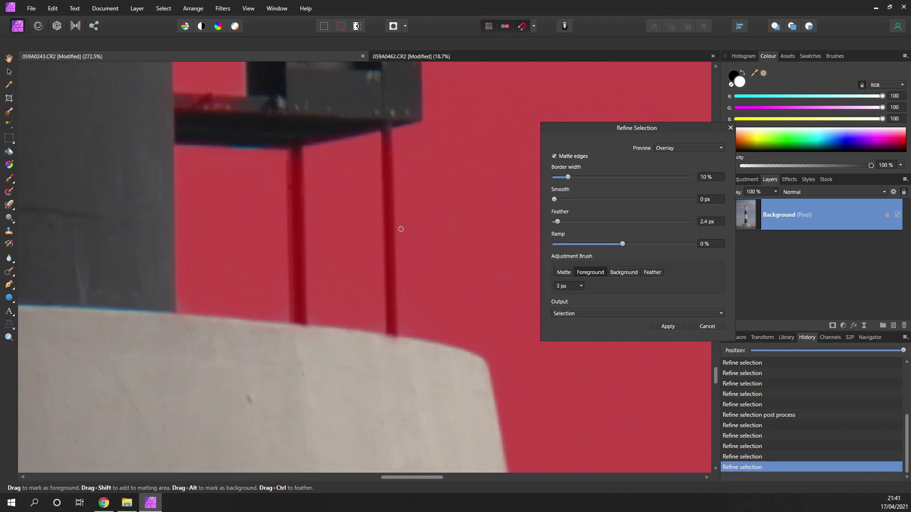
pyautogui.moveTo(393, 162); pyautogui.dragTo(390, 195)
pyautogui.moveTo(390, 341); pyautogui.dragTo(391, 345)
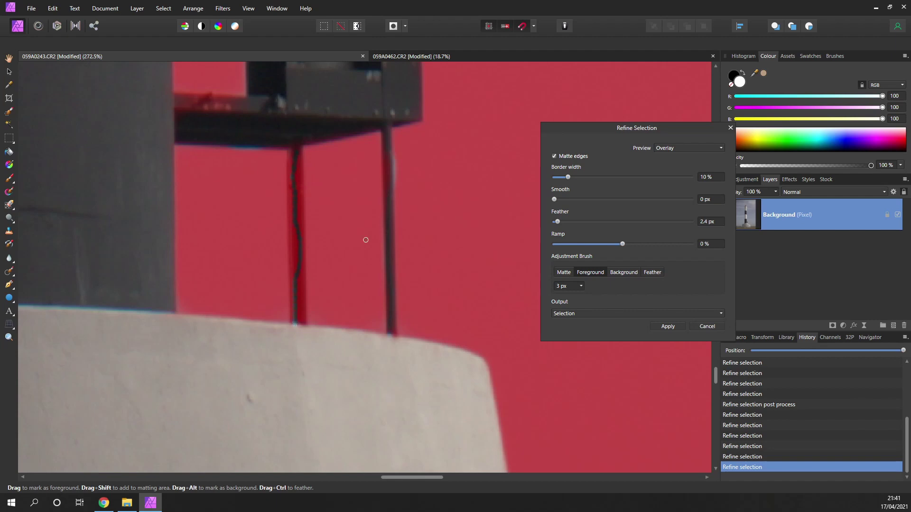
# Apply the refinement with Selection as its output and check the lighthouse and ground outline.
pyautogui.scroll(-8, 371, 205)
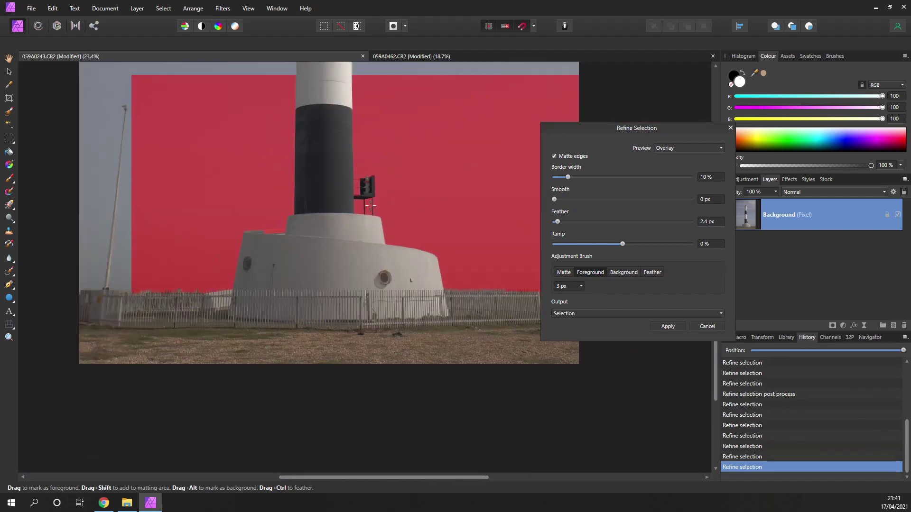
pyautogui.scroll(-3, 370, 205)
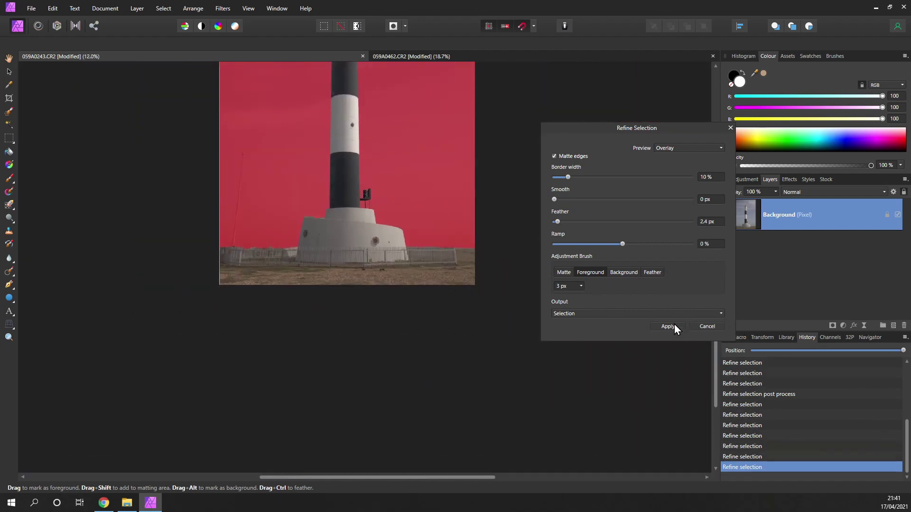
pyautogui.click(674, 324)
pyautogui.moveTo(523, 288); pyautogui.dragTo(558, 314)
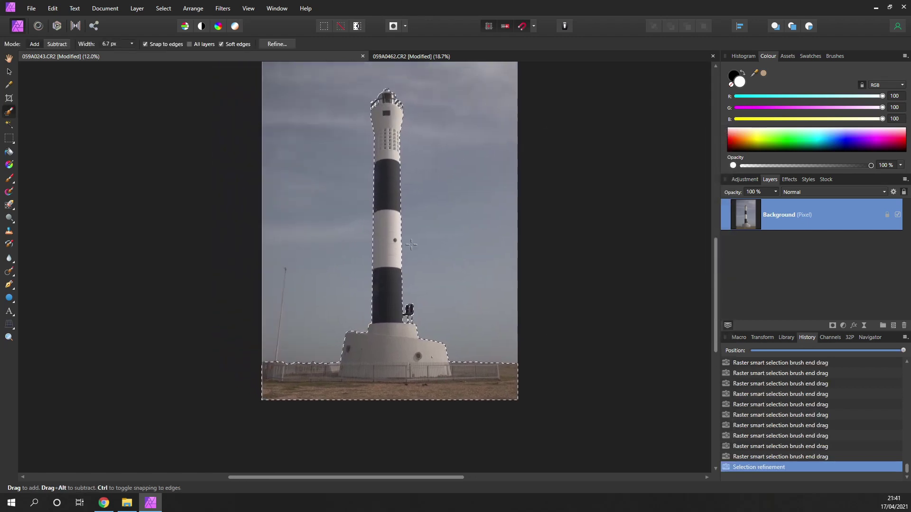
pyautogui.moveTo(397, 118); pyautogui.dragTo(372, 146)
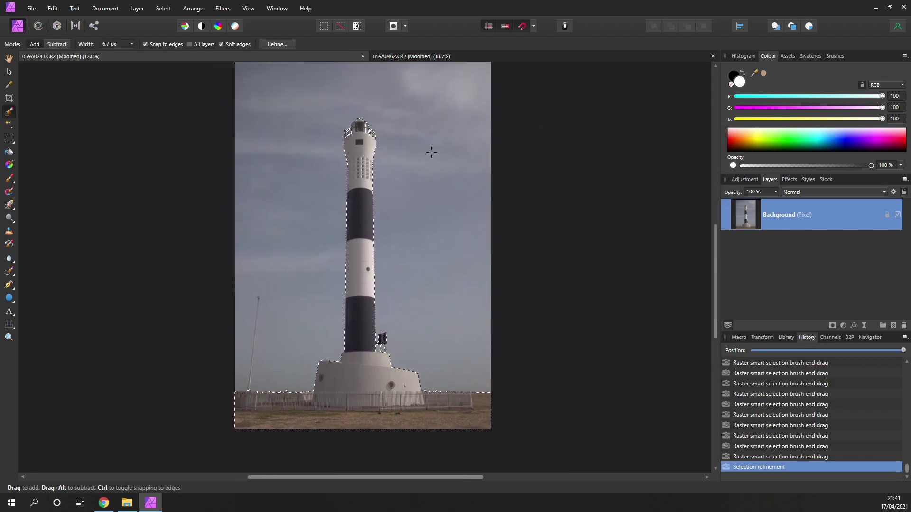
# Add a mask to the Background layer from the refined selection and deselect.
pyautogui.click(832, 326)
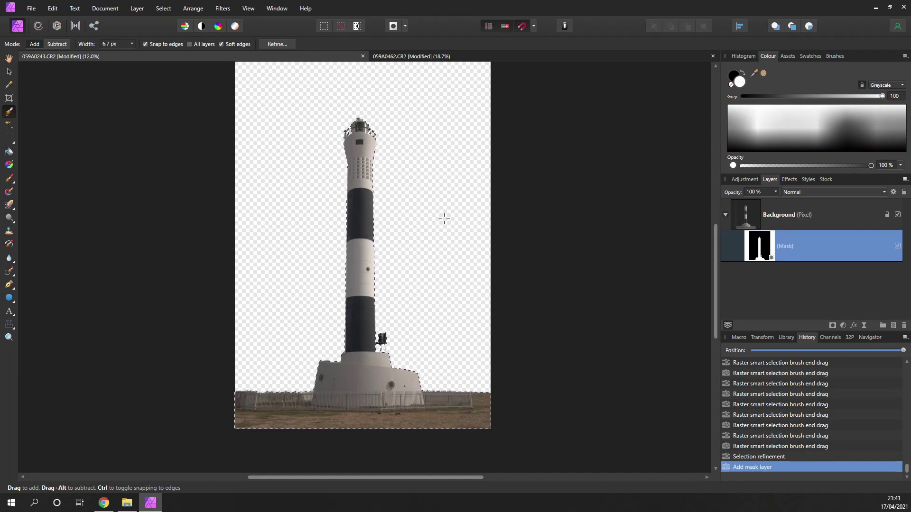
pyautogui.hotkey('ctrl', '-')
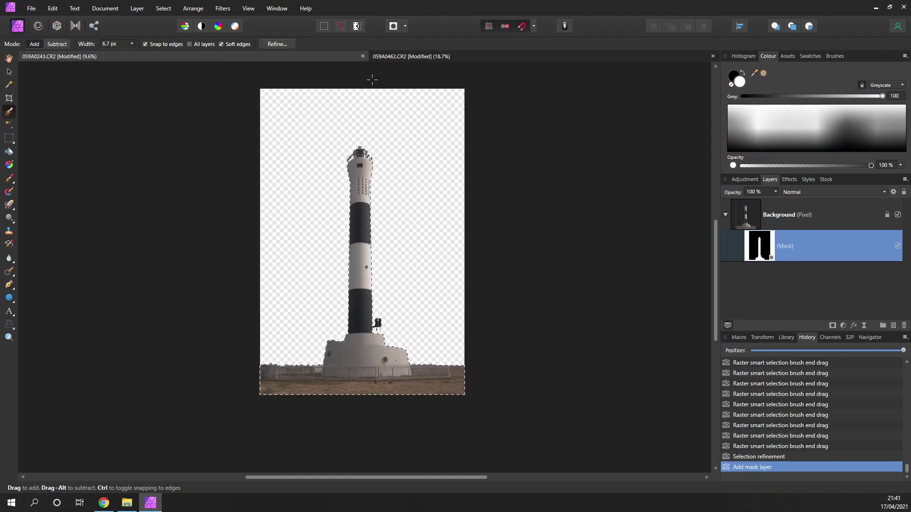
pyautogui.click(339, 26)
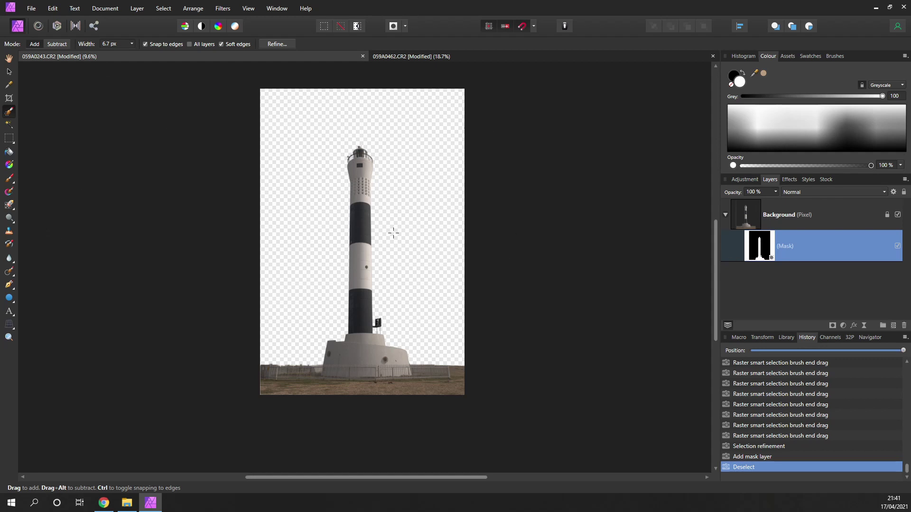
# Place the blue sky photo with wispy white clouds from the Unsplash stock results for "sky" into the document.
pyautogui.click(826, 180)
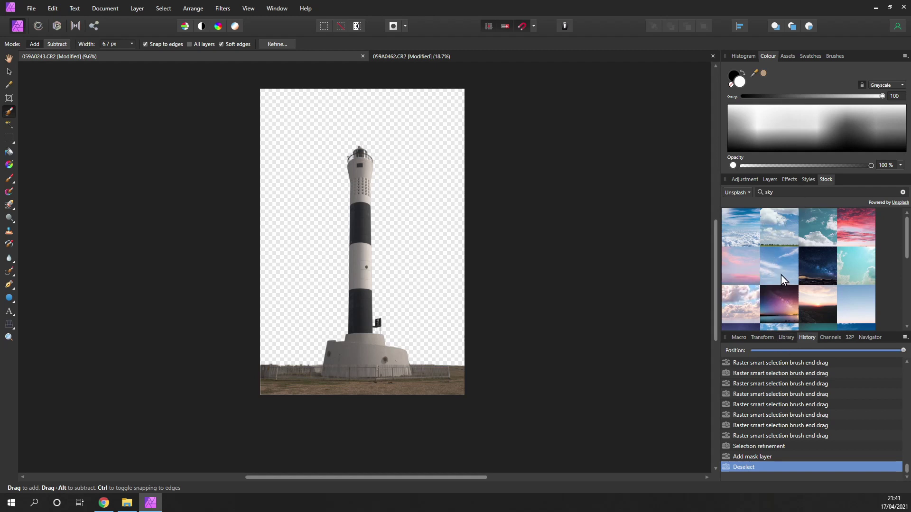
pyautogui.moveTo(779, 269); pyautogui.dragTo(512, 251)
pyautogui.moveTo(540, 316); pyautogui.dragTo(539, 315)
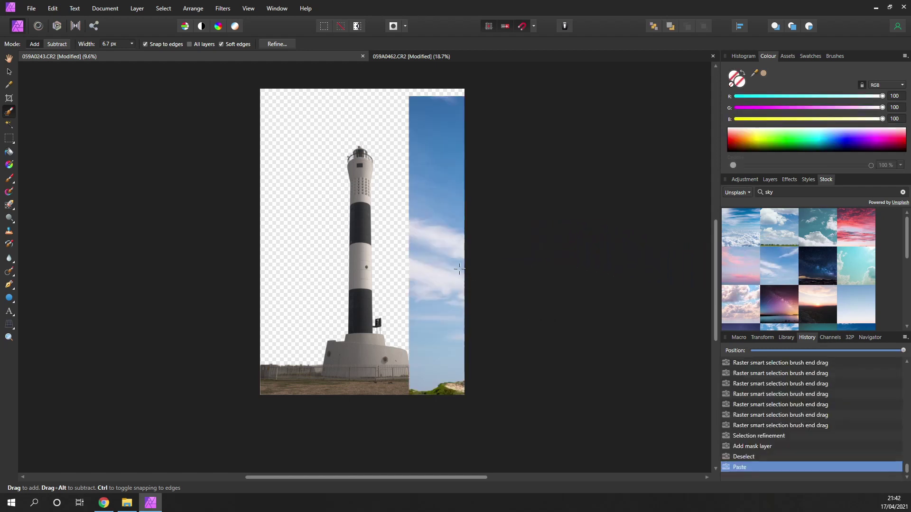
# Align the sky image with the canvas width over the photo and move its layer below the masked Background layer.
pyautogui.click(8, 75)
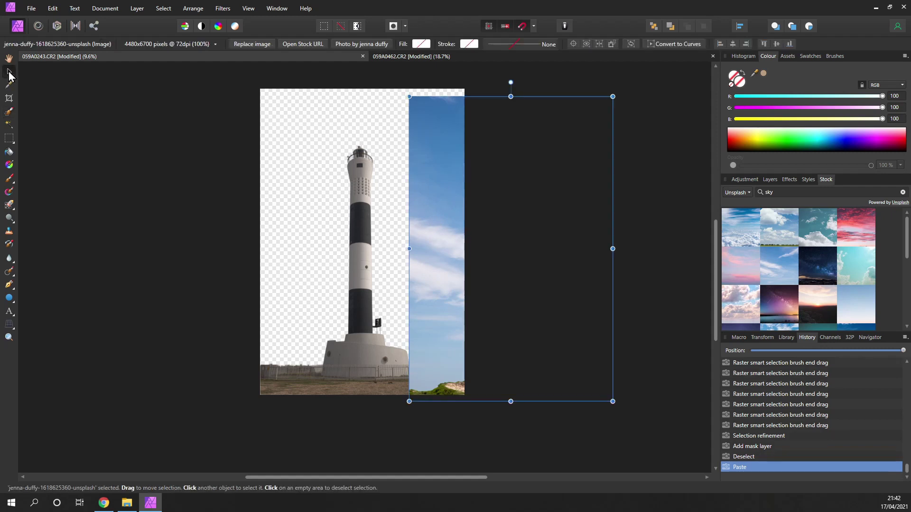
pyautogui.moveTo(435, 252); pyautogui.dragTo(285, 241)
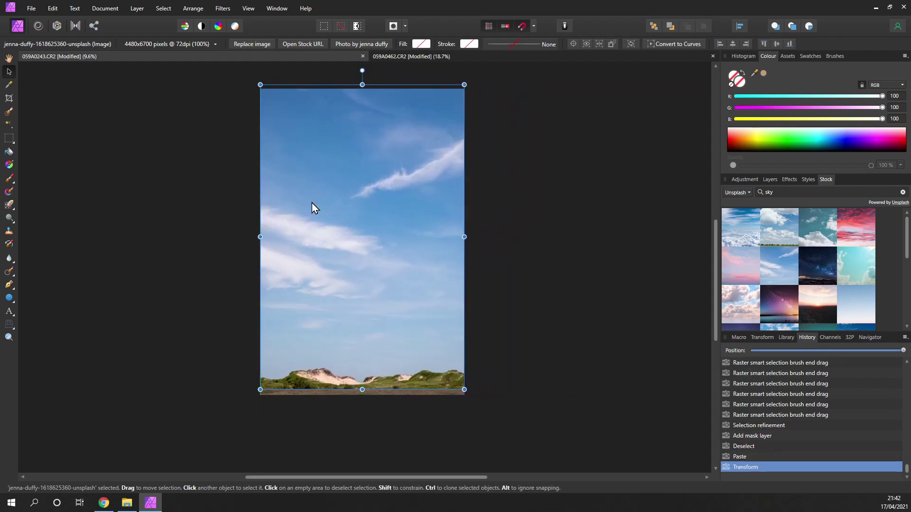
pyautogui.click(771, 181)
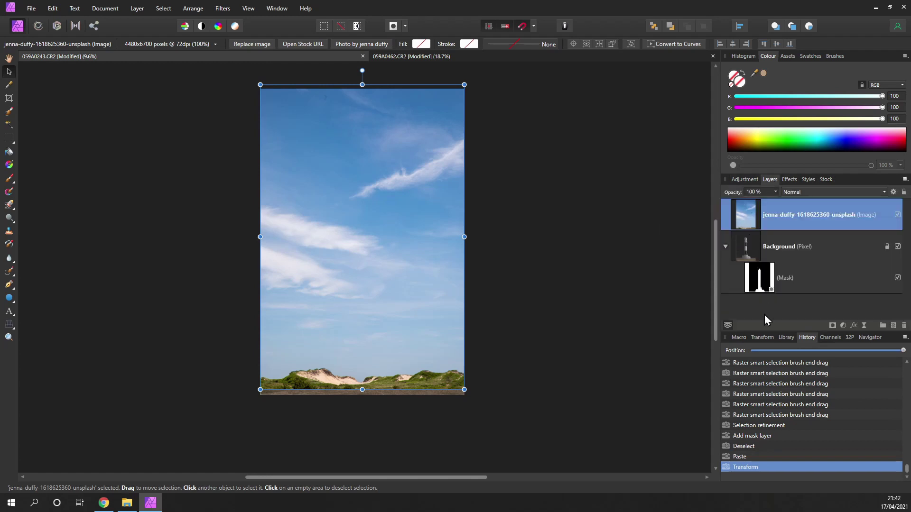
pyautogui.moveTo(746, 219); pyautogui.dragTo(747, 297)
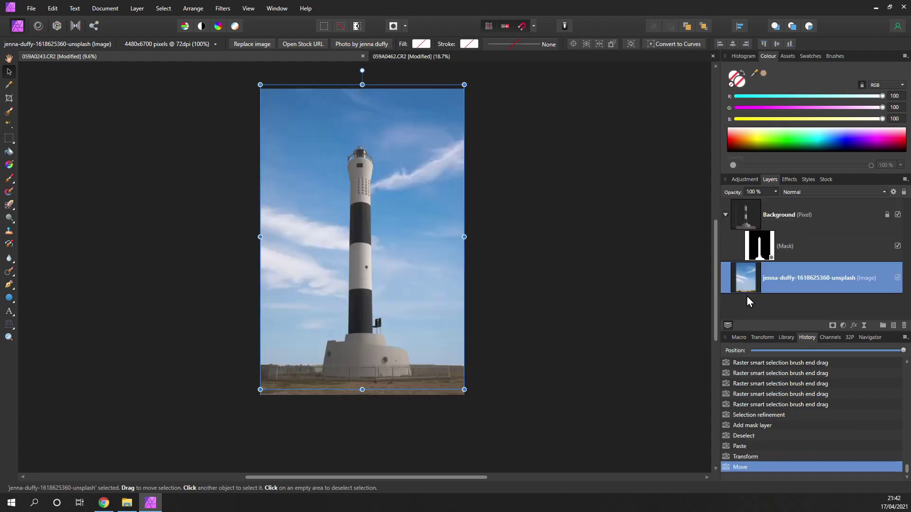
# Stretch the sky image outward past both side edges of the canvas.
pyautogui.moveTo(534, 280); pyautogui.dragTo(545, 276)
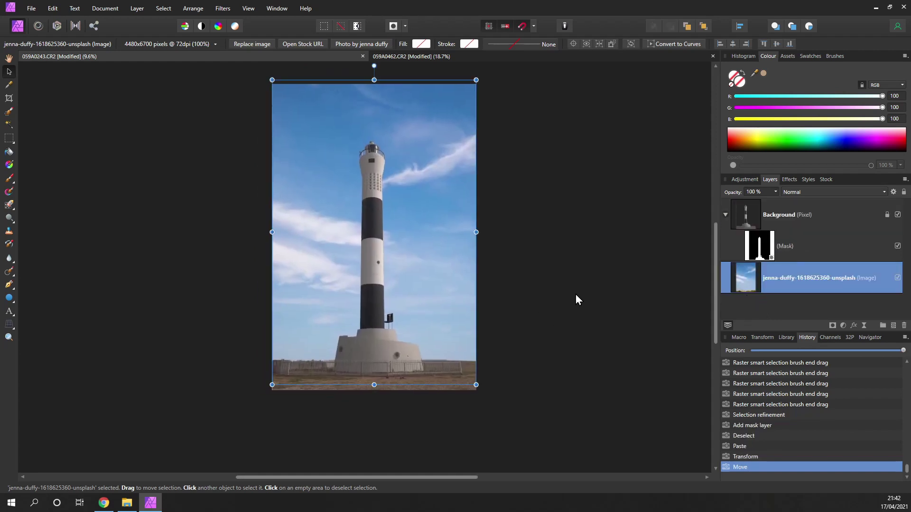
pyautogui.click(565, 285)
pyautogui.moveTo(565, 232); pyautogui.dragTo(564, 263)
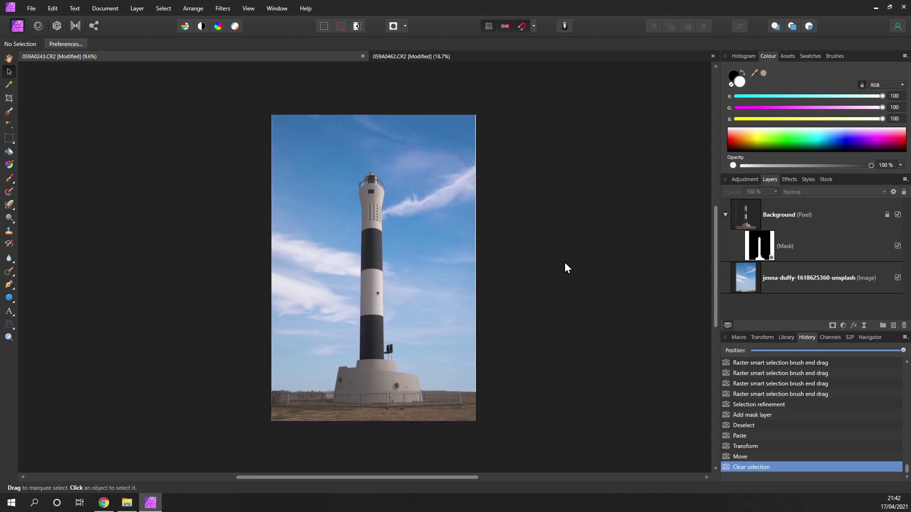
pyautogui.click(416, 257)
pyautogui.moveTo(476, 263); pyautogui.dragTo(489, 259)
pyautogui.click(534, 275)
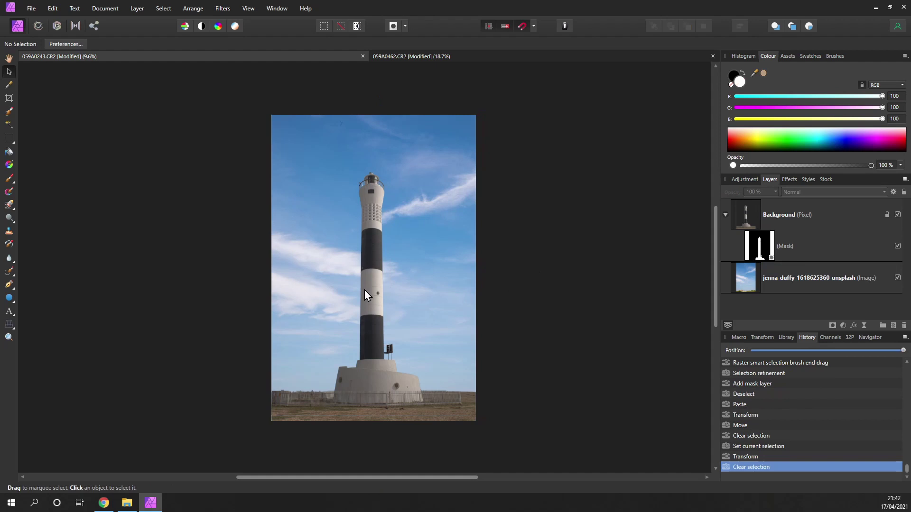
pyautogui.click(268, 275)
pyautogui.moveTo(270, 262); pyautogui.dragTo(255, 259)
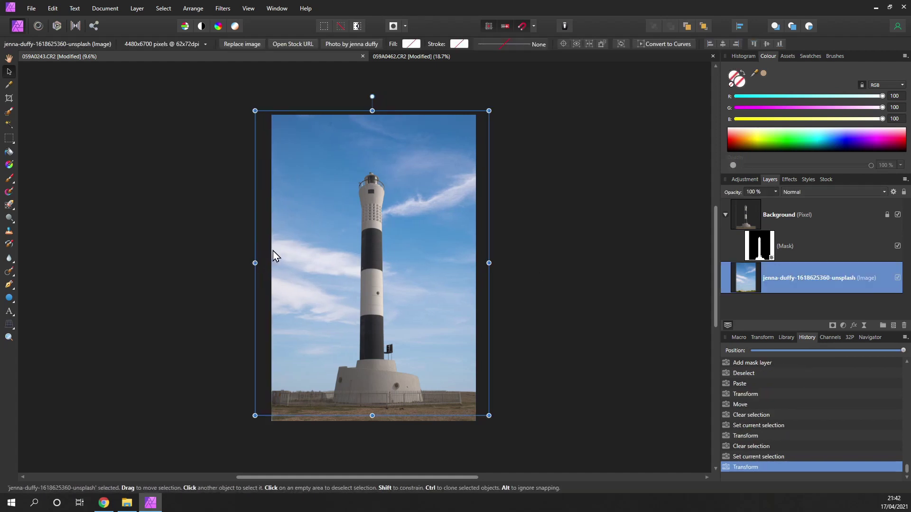
# Extend the sky image's bottom edge below the canvas, align its top edge with the canvas top, and deselect it.
pyautogui.moveTo(315, 248); pyautogui.dragTo(323, 203)
pyautogui.moveTo(341, 318); pyautogui.dragTo(339, 369)
pyautogui.moveTo(378, 119); pyautogui.dragTo(378, 113)
pyautogui.click(540, 198)
pyautogui.moveTo(583, 267); pyautogui.dragTo(552, 235)
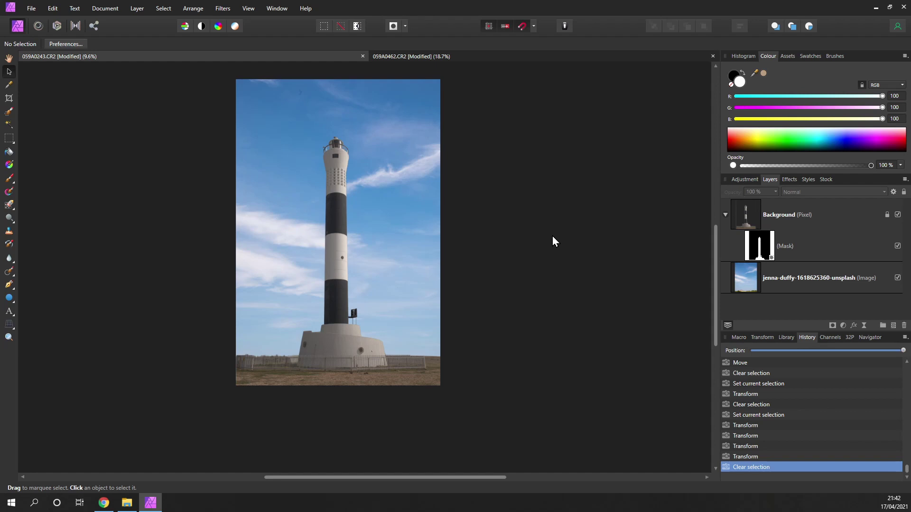
# Add a Curves adjustment above the sky image with an S-curve through about (0.186, 0.116) and (0.719, 0.782).
pyautogui.click(744, 285)
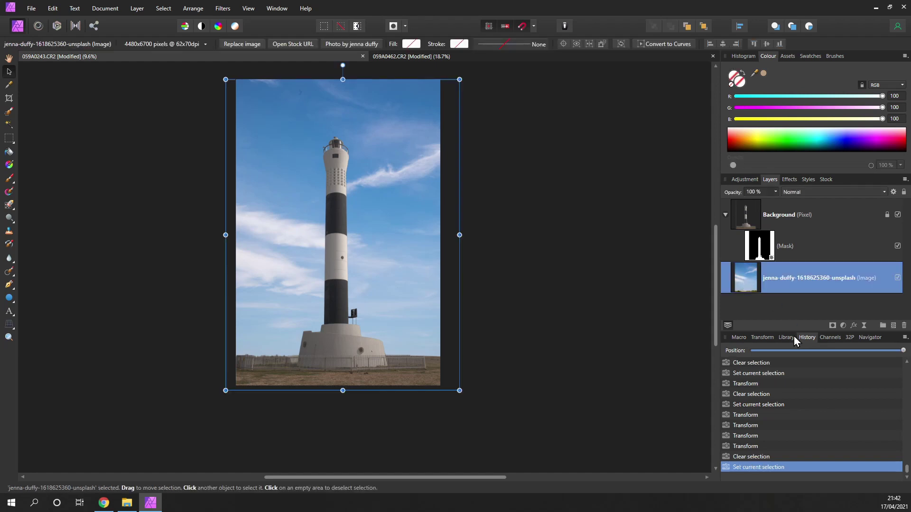
pyautogui.click(844, 326)
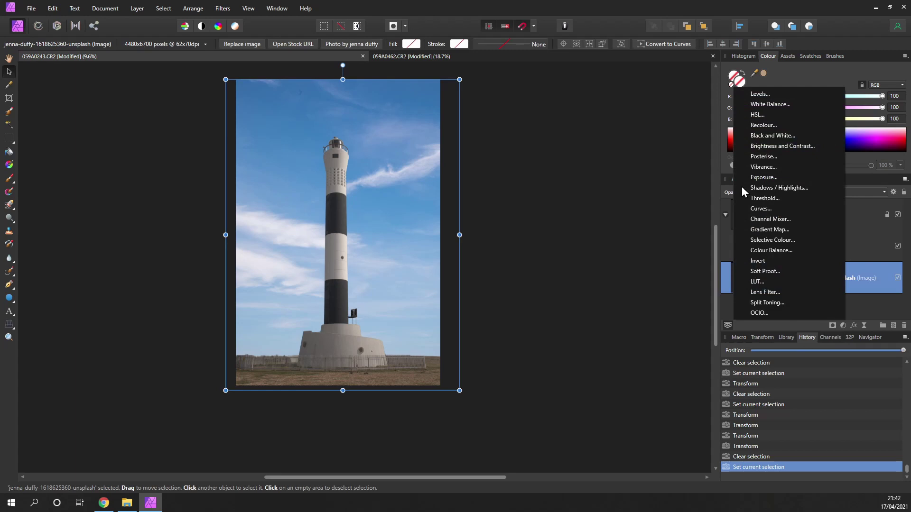
pyautogui.click(770, 207)
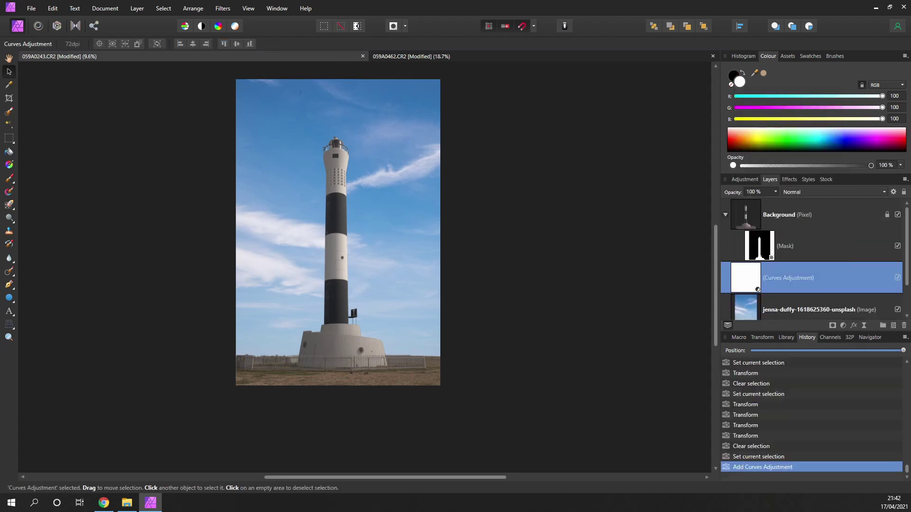
pyautogui.moveTo(613, 11); pyautogui.dragTo(596, 117)
pyautogui.moveTo(563, 277); pyautogui.dragTo(568, 284)
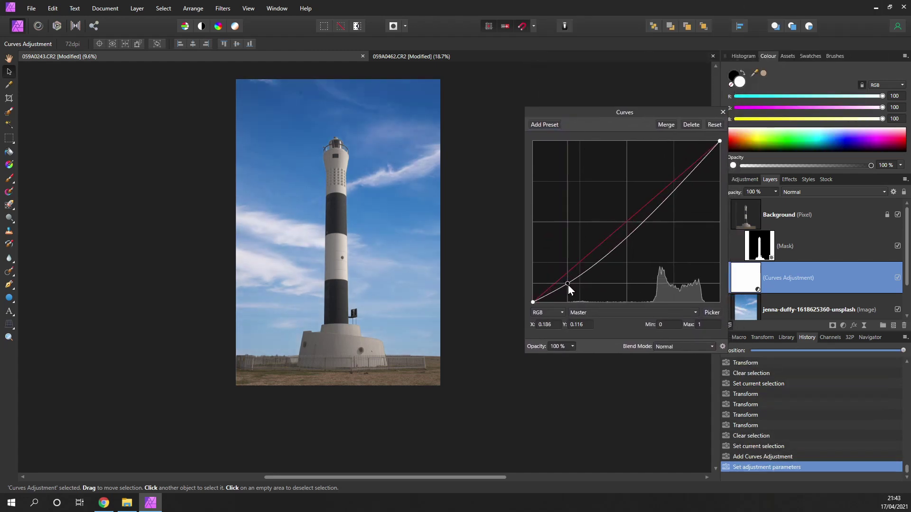
pyautogui.moveTo(670, 194); pyautogui.dragTo(667, 178)
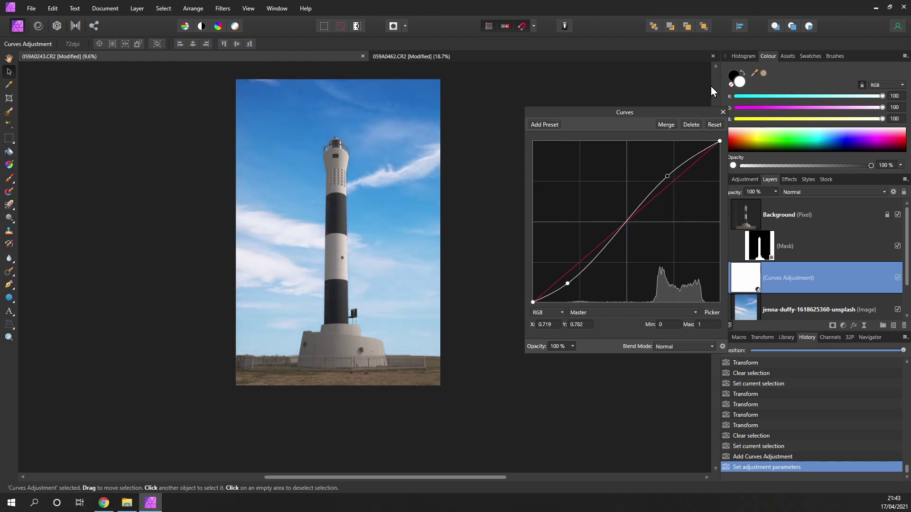
pyautogui.click(722, 110)
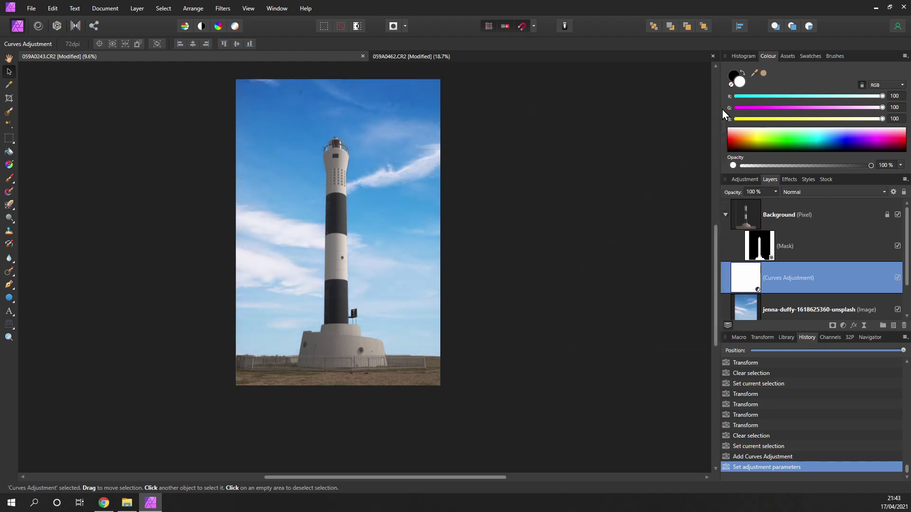
# Add a Curves adjustment above the masked Background layer.
pyautogui.click(747, 213)
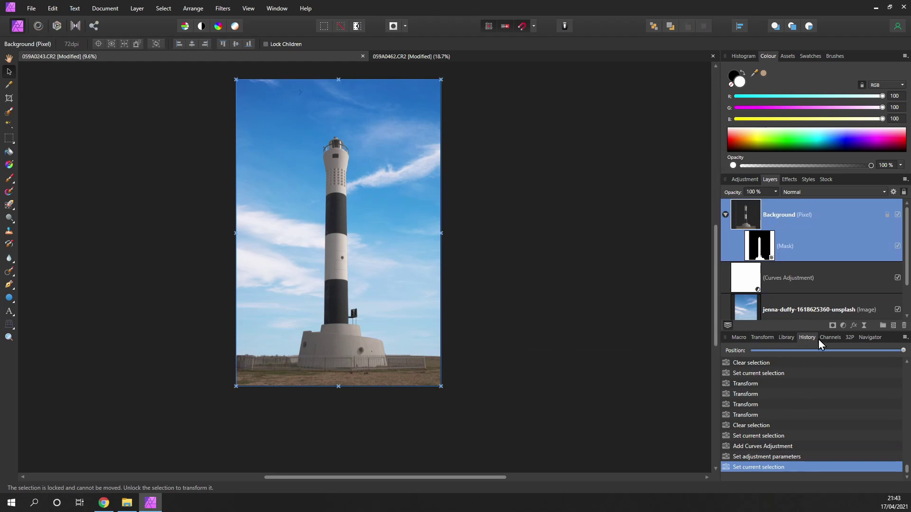
pyautogui.click(843, 325)
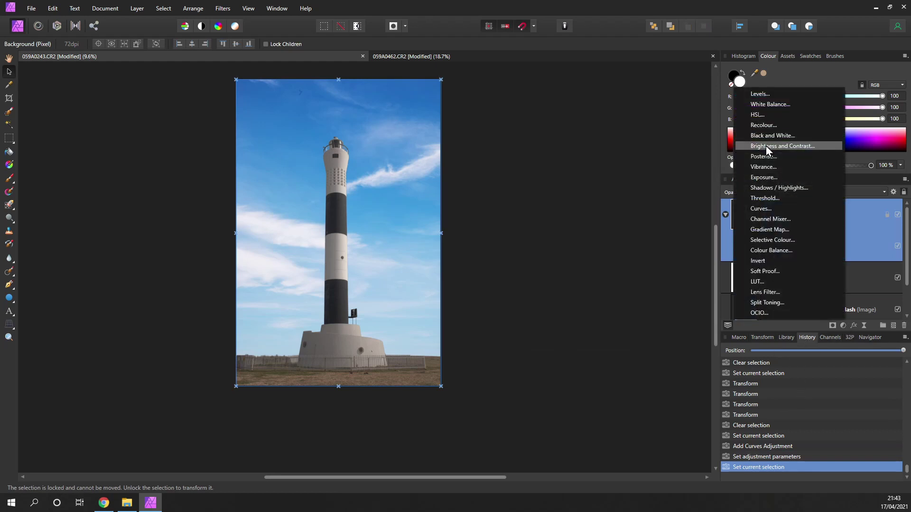
pyautogui.click(770, 208)
pyautogui.moveTo(552, 285); pyautogui.dragTo(565, 290)
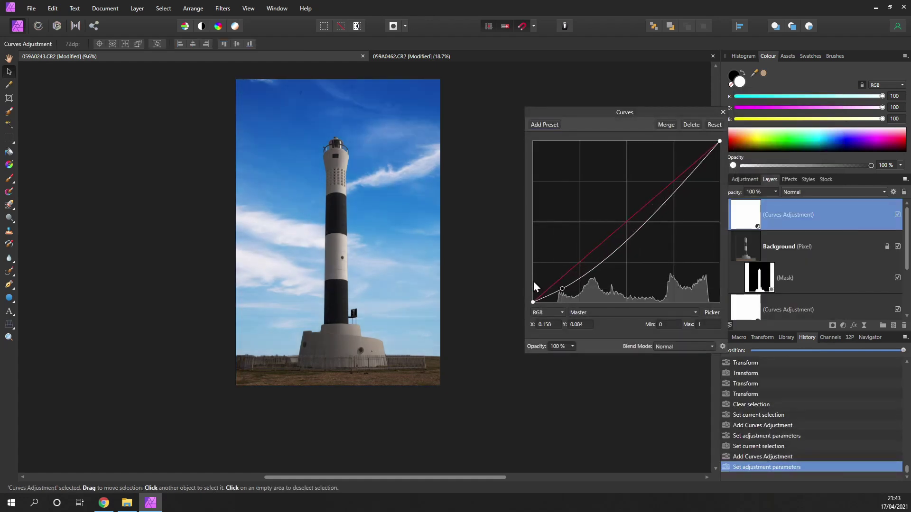
pyautogui.moveTo(493, 252); pyautogui.dragTo(477, 258)
pyautogui.scroll(3, 339, 258)
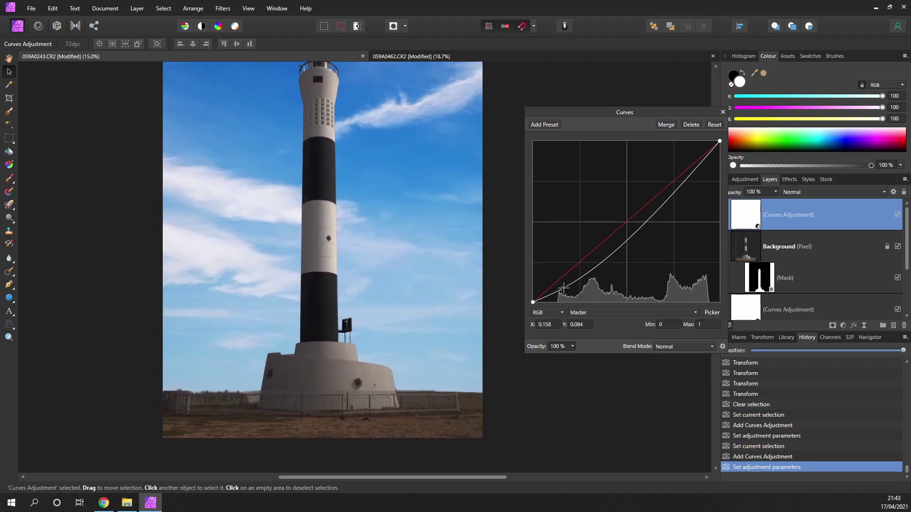
pyautogui.click(714, 124)
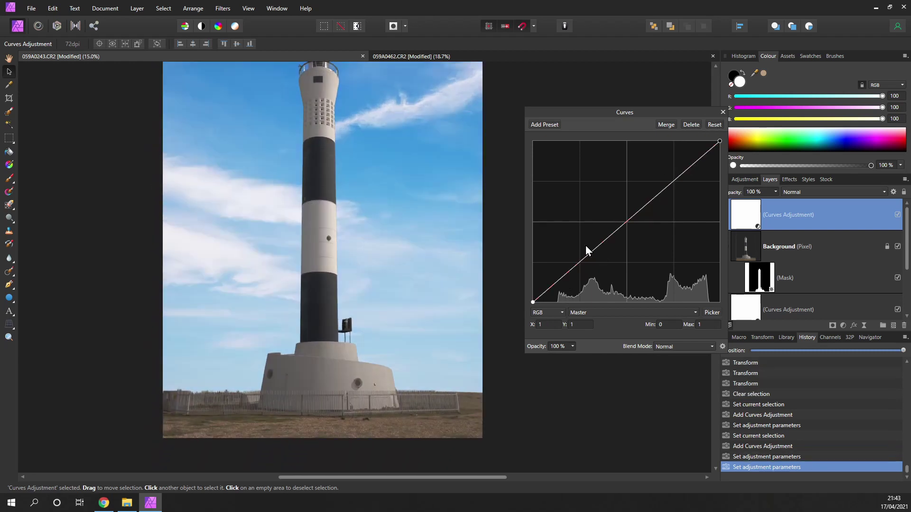
# Shift the black point of the top Curves adjustment inward to X 0.135 with Y at 0 and close its settings.
pyautogui.click(533, 303)
pyautogui.moveTo(534, 304); pyautogui.dragTo(559, 318)
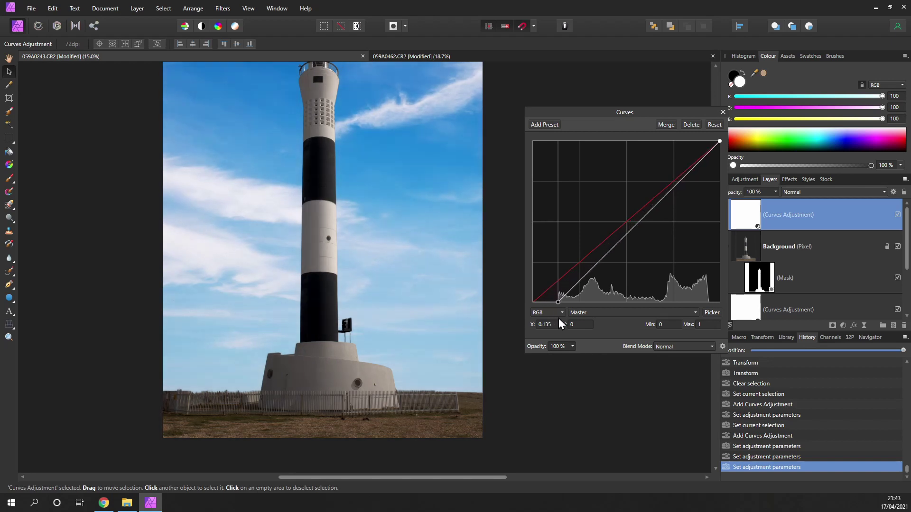
pyautogui.scroll(-1, 374, 221)
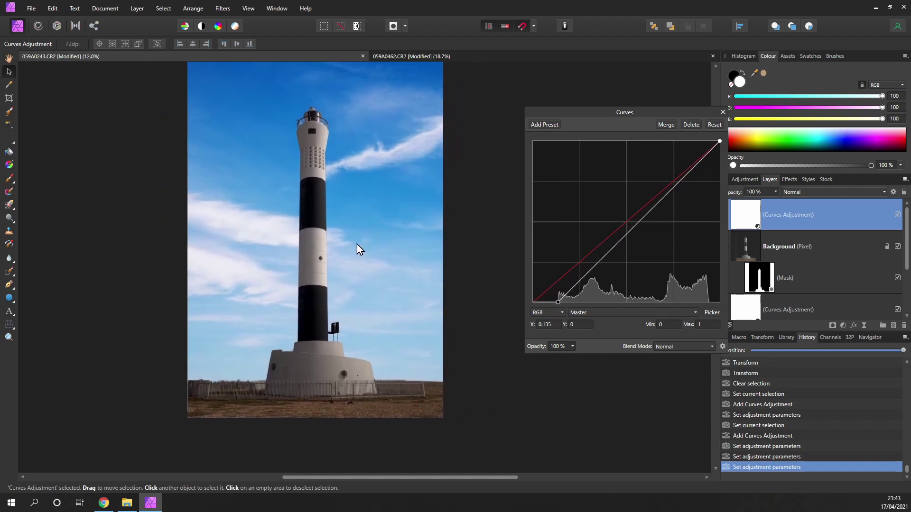
pyautogui.moveTo(649, 112); pyautogui.dragTo(604, 101)
pyautogui.click(679, 103)
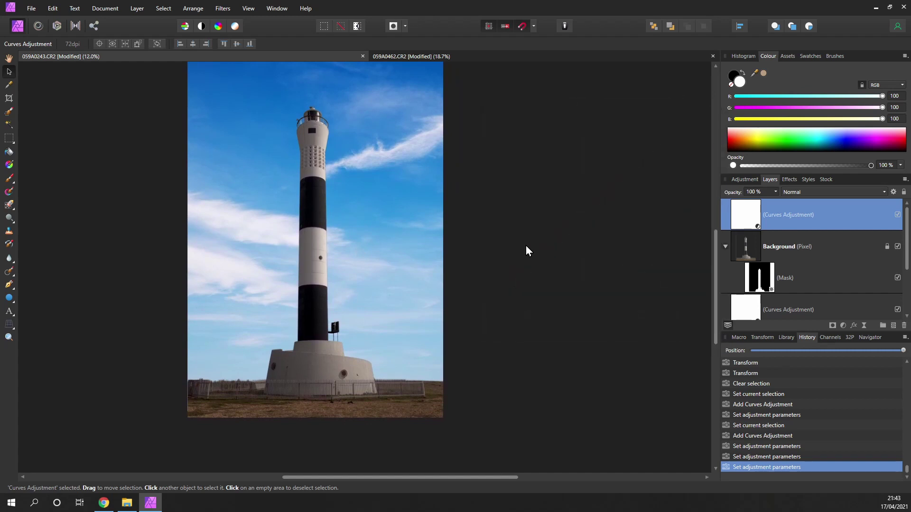
# Examine the cut-out edges around the lighthouse's lantern room and railing and the noise in the surrounding sky.
pyautogui.scroll(-1, 571, 269)
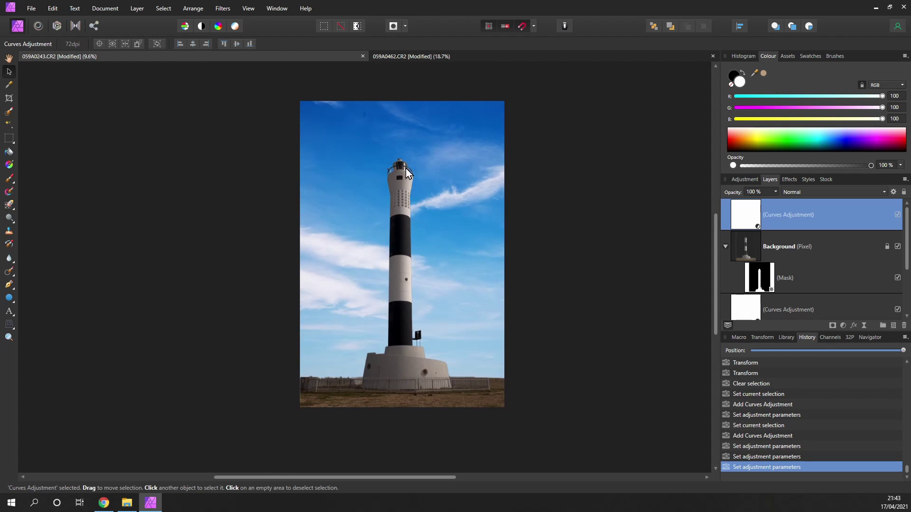
pyautogui.scroll(1, 399, 219)
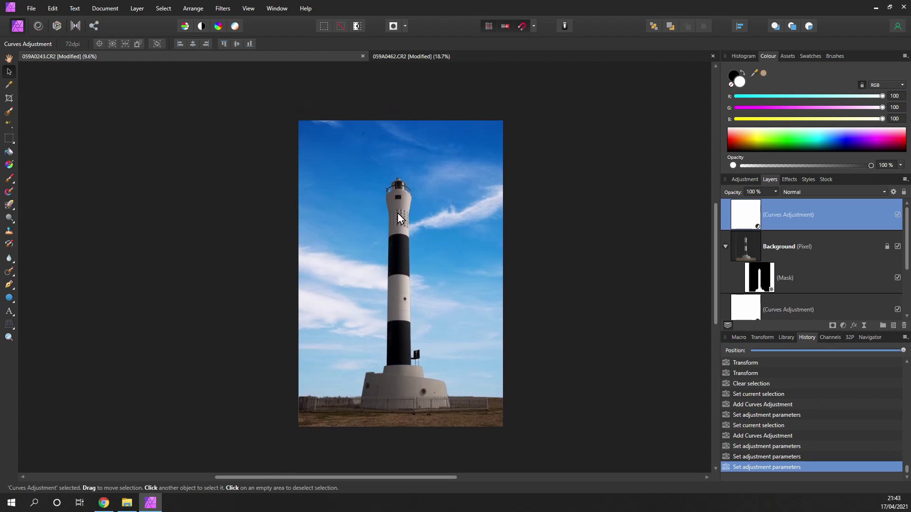
pyautogui.scroll(5, 400, 206)
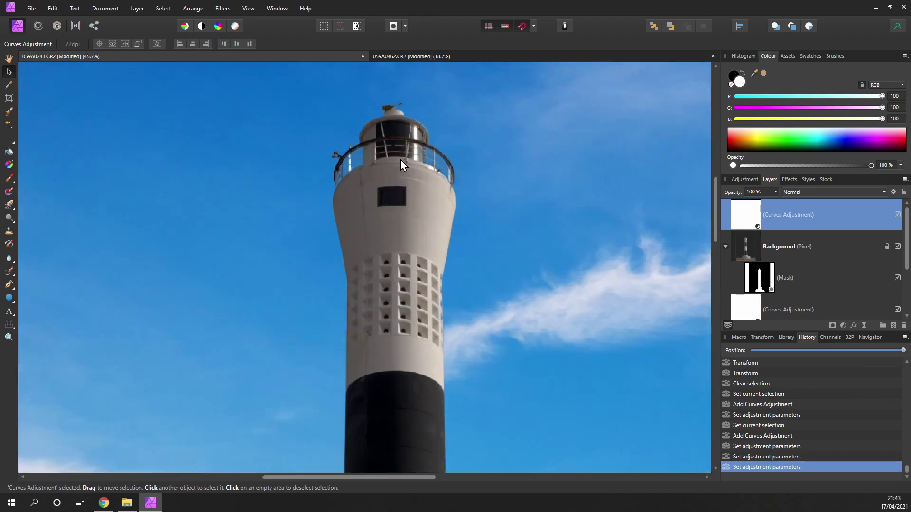
pyautogui.scroll(1, 400, 160)
pyautogui.scroll(4, 396, 152)
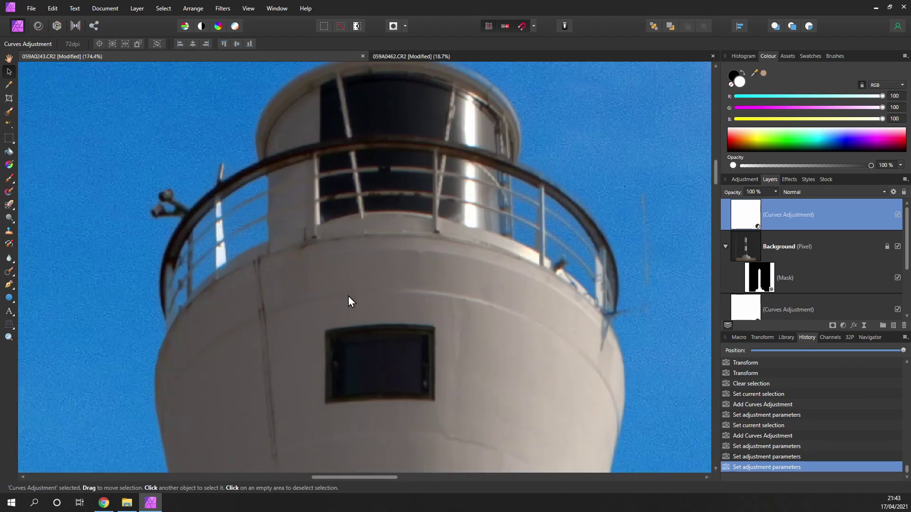
pyautogui.moveTo(605, 301); pyautogui.dragTo(485, 295)
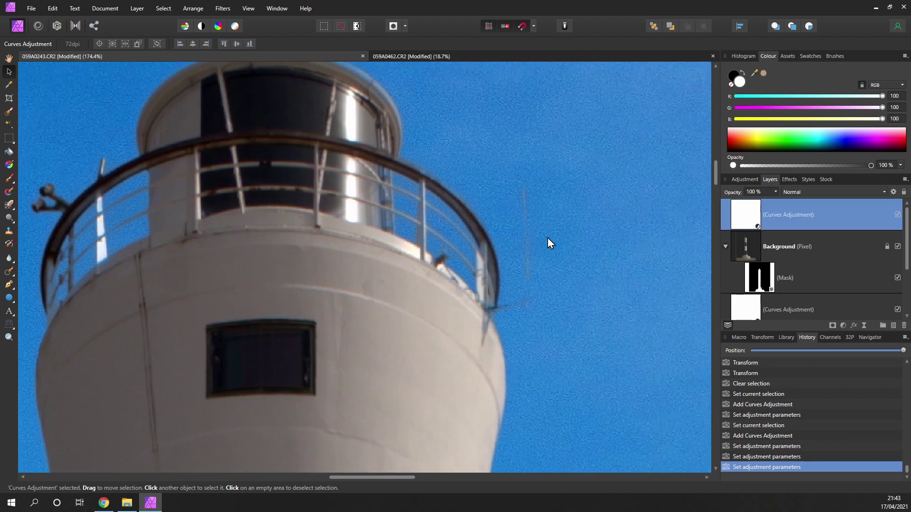
pyautogui.hscroll(3, 548, 238)
pyautogui.scroll(-2, 350, 317)
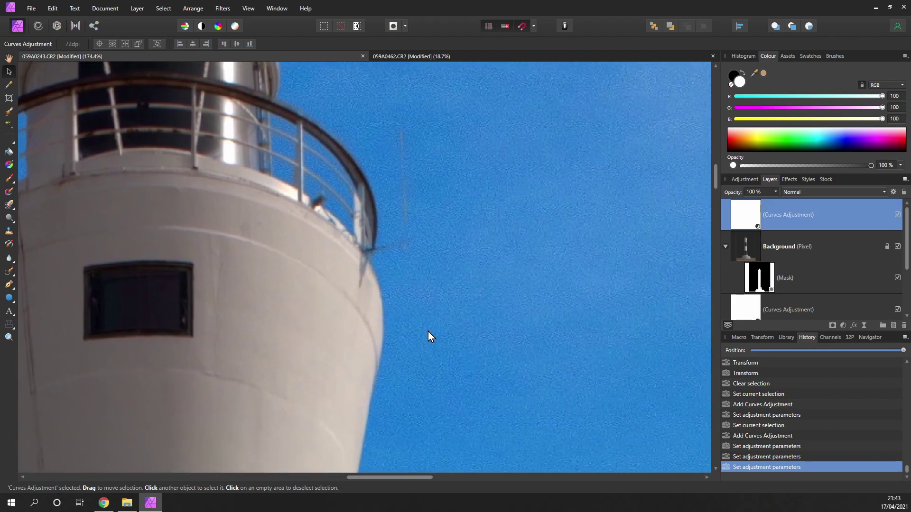
pyautogui.scroll(-5, 430, 330)
pyautogui.scroll(-3, 382, 347)
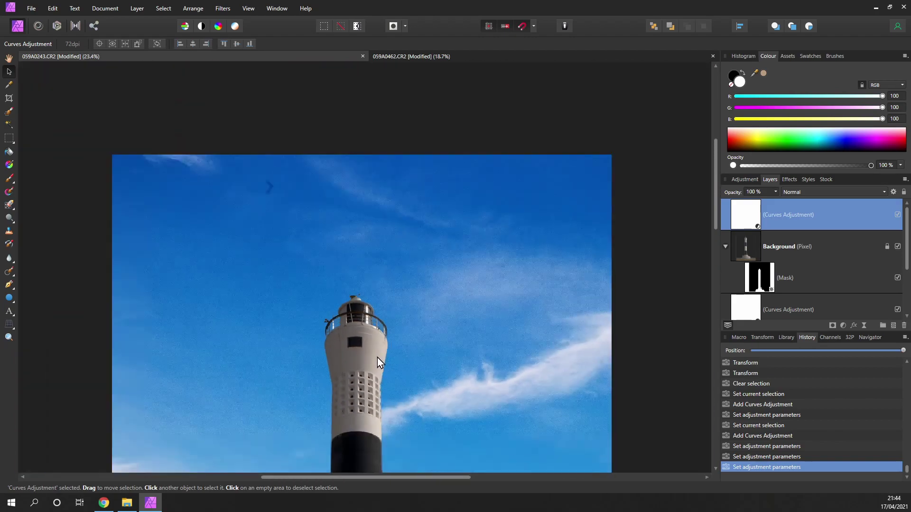
pyautogui.scroll(-4, 377, 357)
pyautogui.scroll(1, 406, 223)
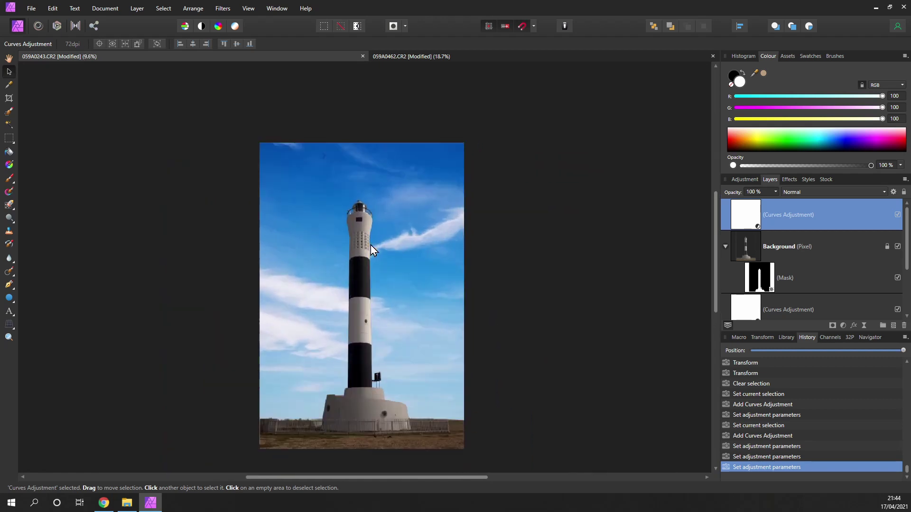
pyautogui.scroll(1, 371, 244)
# Apply a live Denoise filter to the sky image with Luminance at 61%.
pyautogui.scroll(-2, 802, 310)
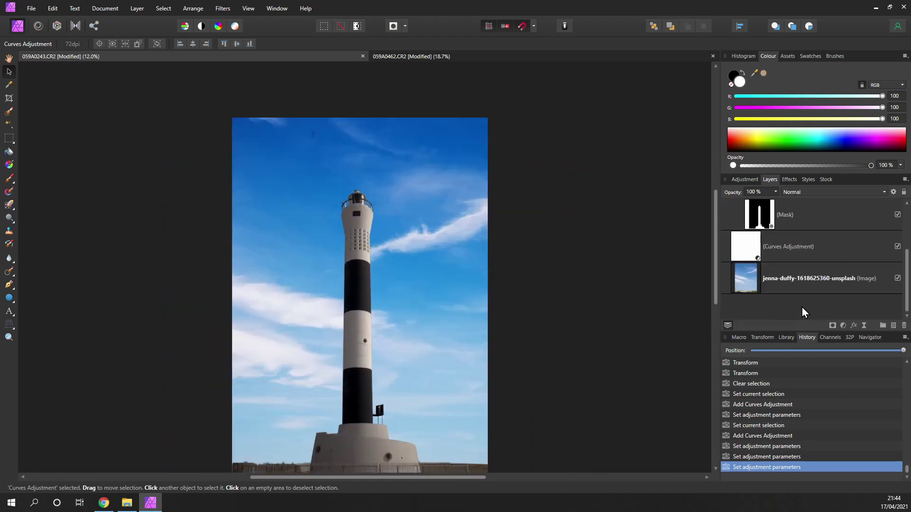
pyautogui.click(747, 279)
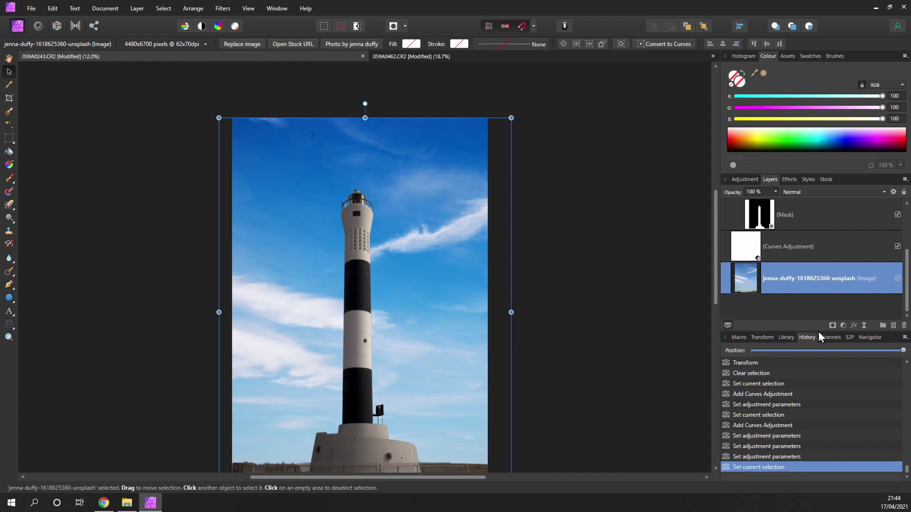
pyautogui.click(864, 327)
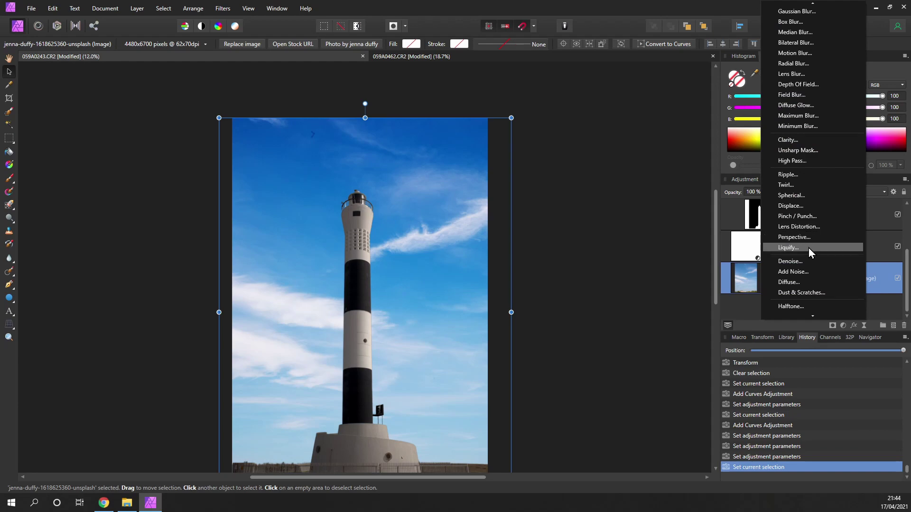
pyautogui.click(807, 261)
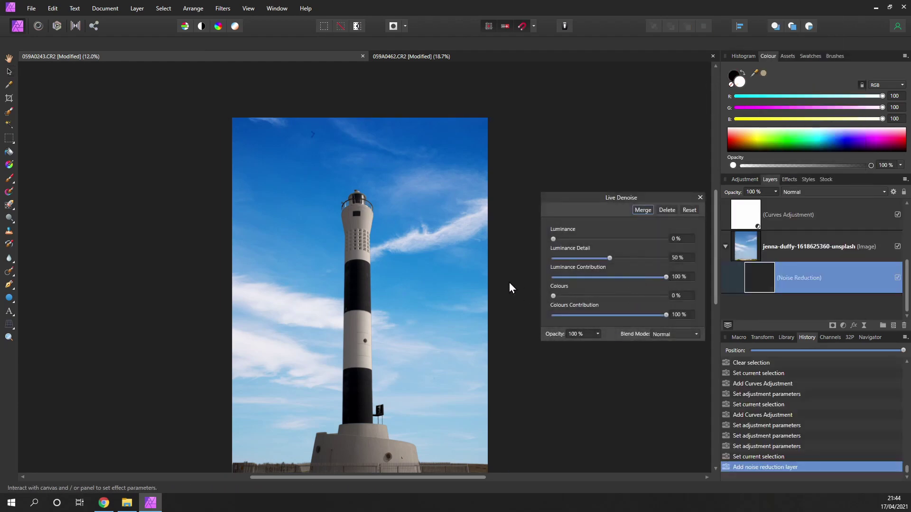
pyautogui.scroll(6, 396, 230)
pyautogui.scroll(2, 350, 219)
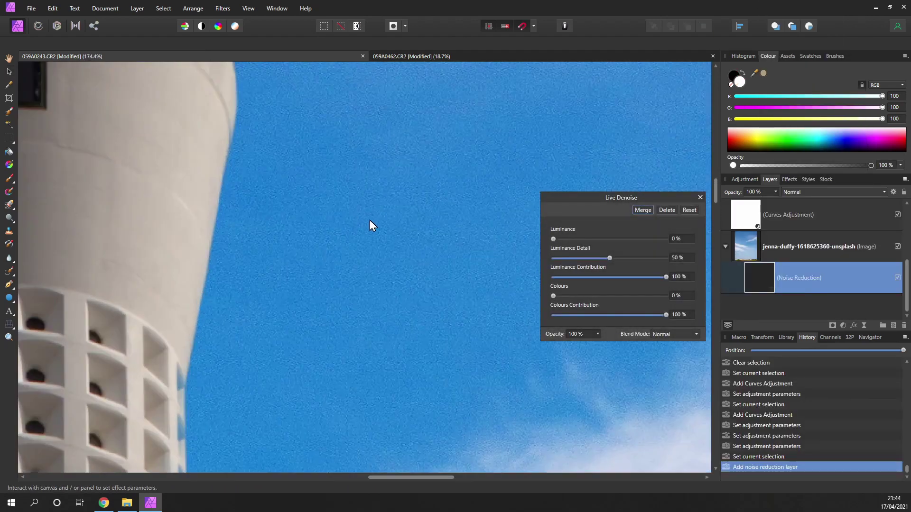
pyautogui.moveTo(553, 240); pyautogui.dragTo(595, 240)
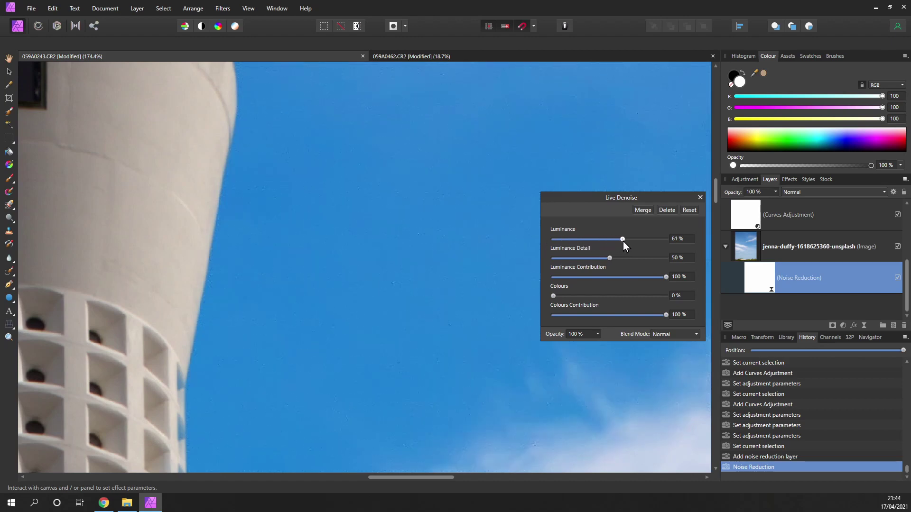
pyautogui.click(700, 196)
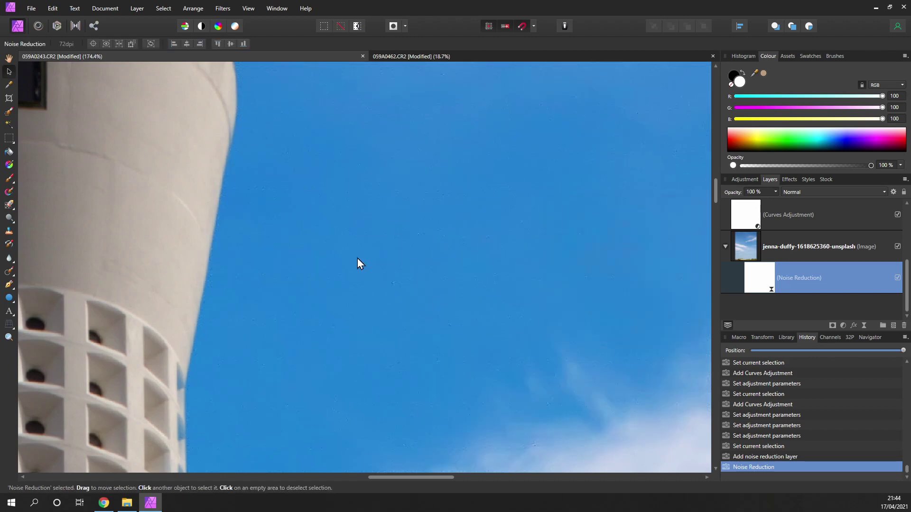
# Inspect the denoised sky around the lighthouse and the overall composite.
pyautogui.scroll(-10, 358, 260)
pyautogui.moveTo(251, 286); pyautogui.dragTo(377, 225)
pyautogui.moveTo(377, 128)
pyautogui.mouseDown()
pyautogui.moveTo(378, 180)
pyautogui.moveTo(378, 138)
pyautogui.mouseUp()
pyautogui.scroll(1, 379, 179)
pyautogui.scroll(-1, 416, 269)
pyautogui.moveTo(414, 267); pyautogui.dragTo(399, 227)
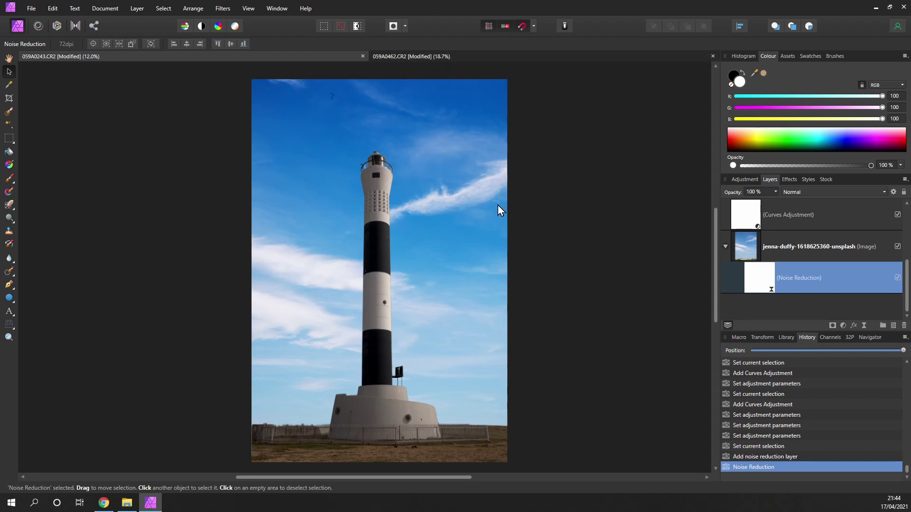
# Examine the cut-out edge along the fence at the lighthouse photo's horizon and check the finished sky composite as a whole.
pyautogui.hscroll(1, 546, 197)
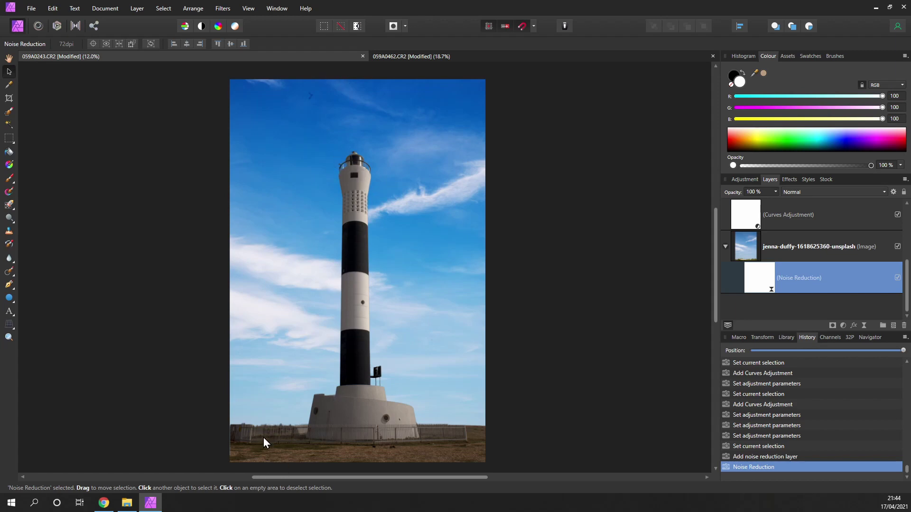
pyautogui.keyDown('ctrl'); pyautogui.scroll(8, 336, 355); pyautogui.keyUp('ctrl')
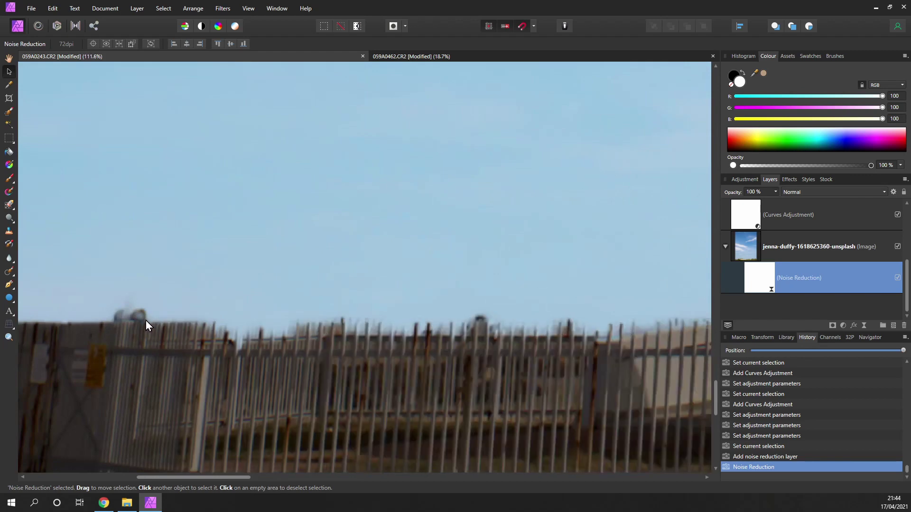
pyautogui.keyDown('ctrl'); pyautogui.scroll(-8, 570, 332); pyautogui.keyUp('ctrl')
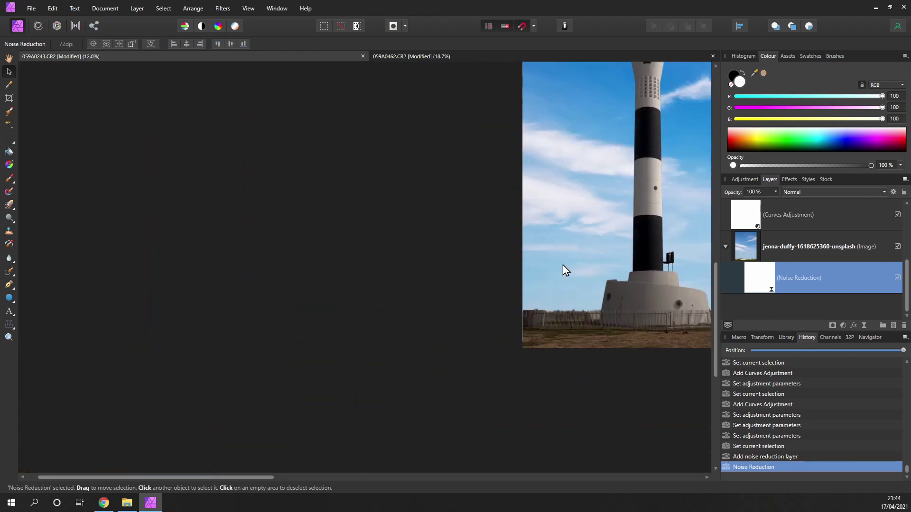
pyautogui.keyDown('ctrl'); pyautogui.scroll(-2, 366, 312); pyautogui.keyUp('ctrl')
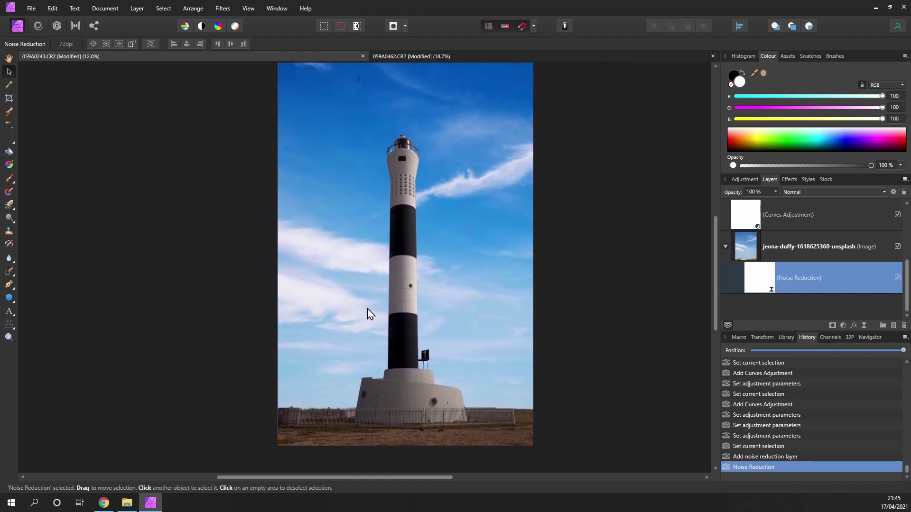
pyautogui.keyDown('ctrl'); pyautogui.scroll(1, 368, 287); pyautogui.keyUp('ctrl')
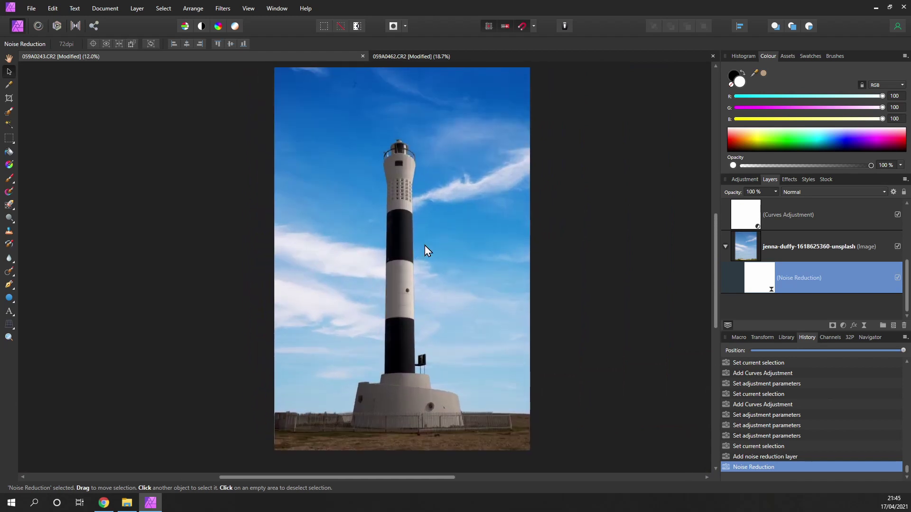
# Switch to the 059A0462.CR2 boat photo, select its Background layer and examine the fishing net beside the hull.
pyautogui.click(500, 55)
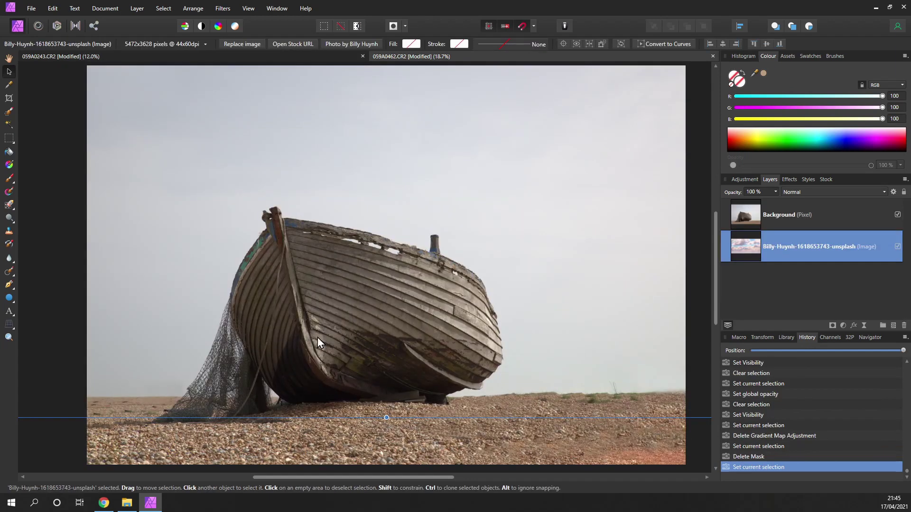
pyautogui.moveTo(317, 337); pyautogui.dragTo(366, 328)
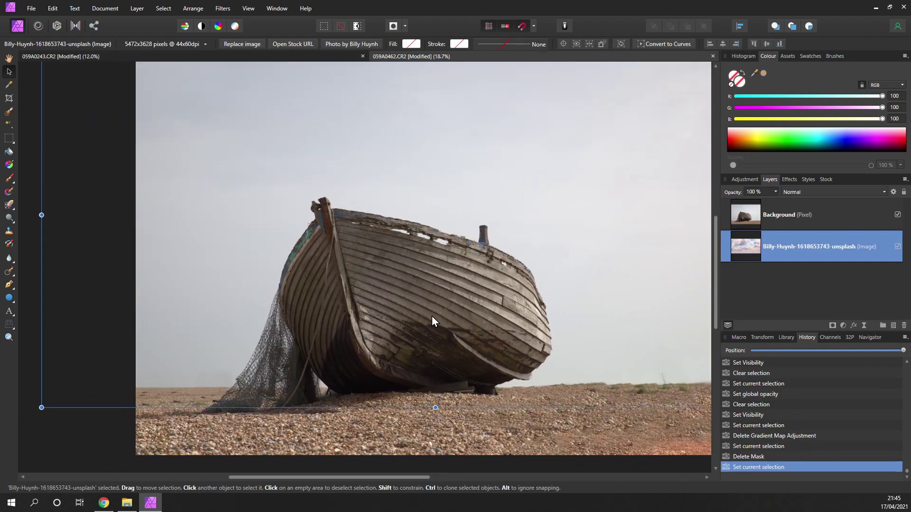
pyautogui.moveTo(432, 316); pyautogui.dragTo(423, 271)
pyautogui.click(397, 398)
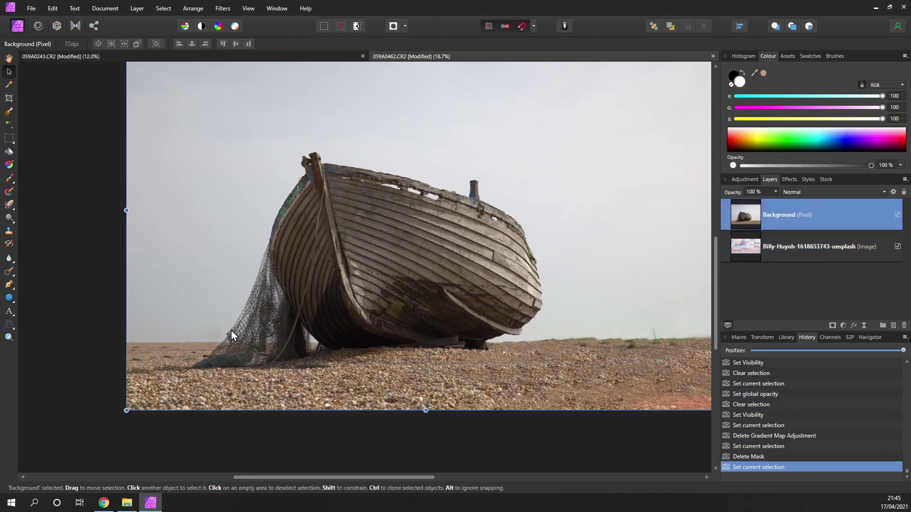
pyautogui.scroll(-3, 285, 285)
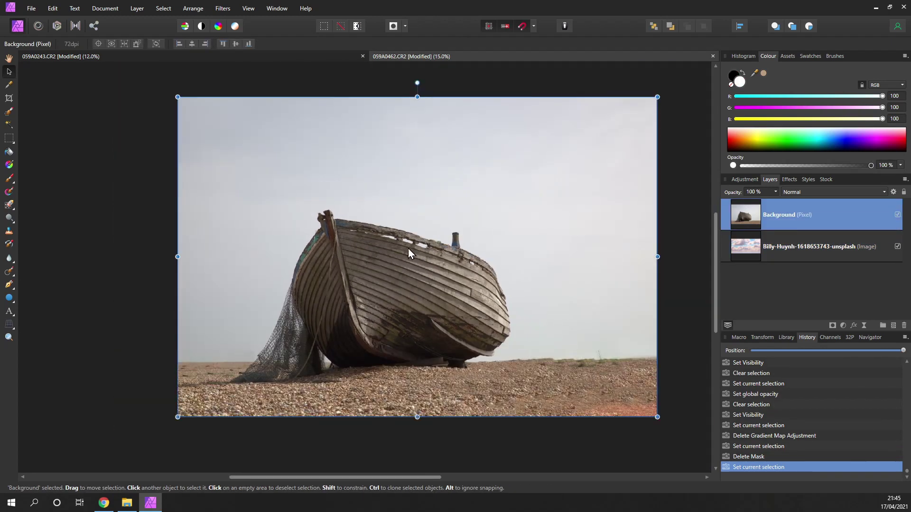
pyautogui.scroll(-1, 379, 246)
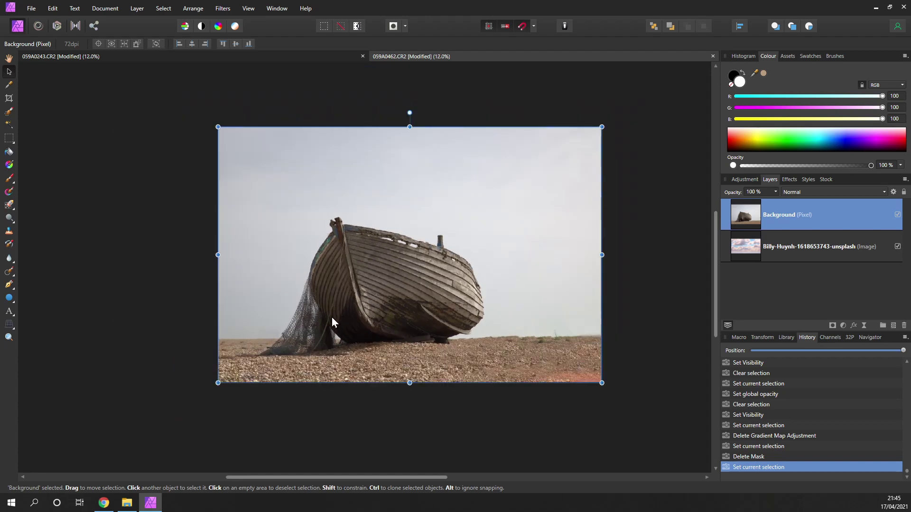
pyautogui.scroll(4, 281, 344)
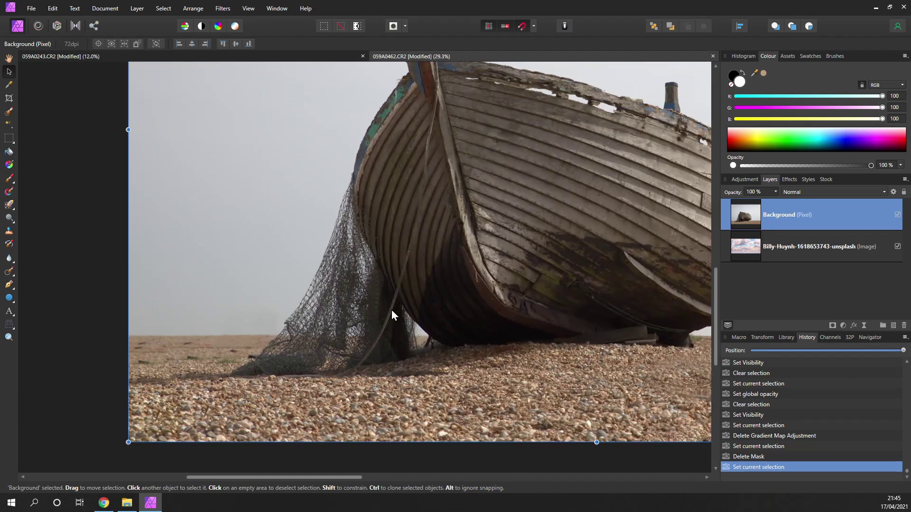